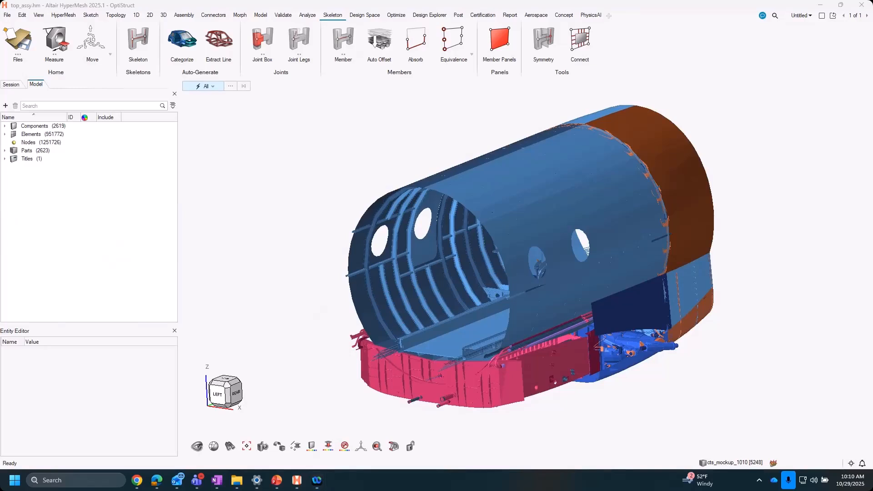
- Open the Skeleton Browser for managing the model's skeleton entities
right_click_drag(278, 286, 259, 262)
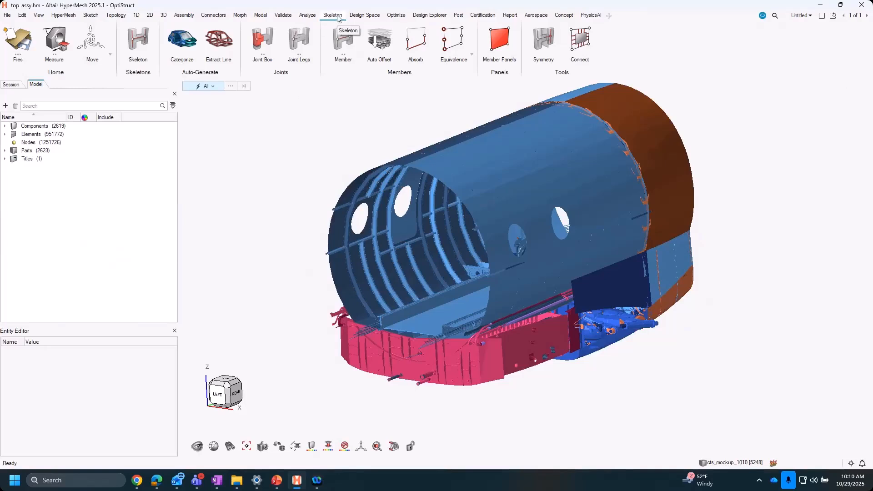
left_click(139, 41)
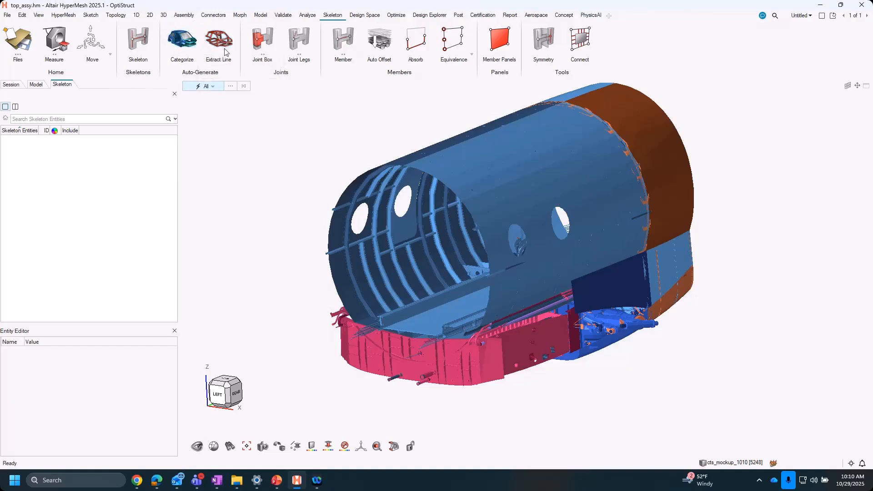
- Review the Categorize options and the Extract Line tool without running either, and exit the tool
left_click(180, 47)
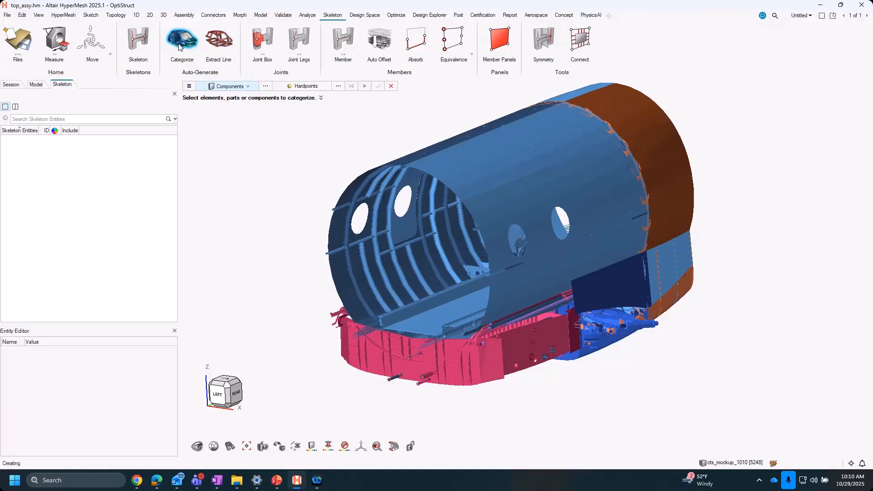
left_click(189, 87)
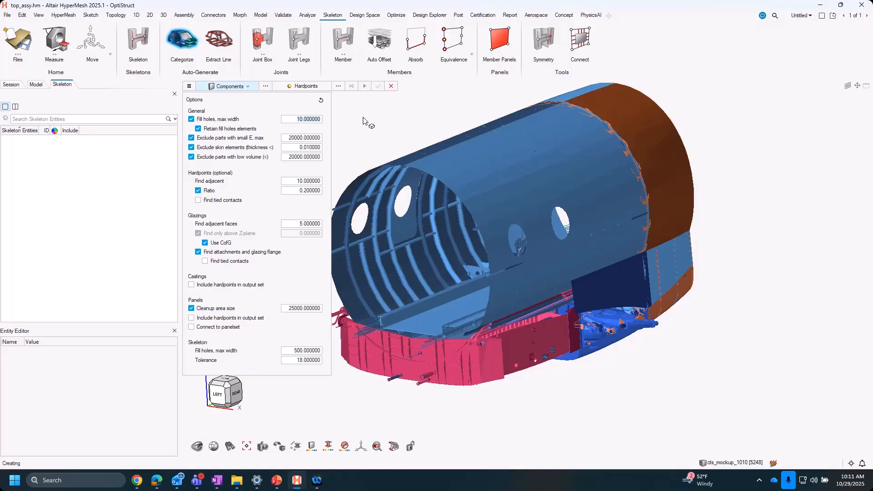
right_click_drag(381, 133, 413, 134)
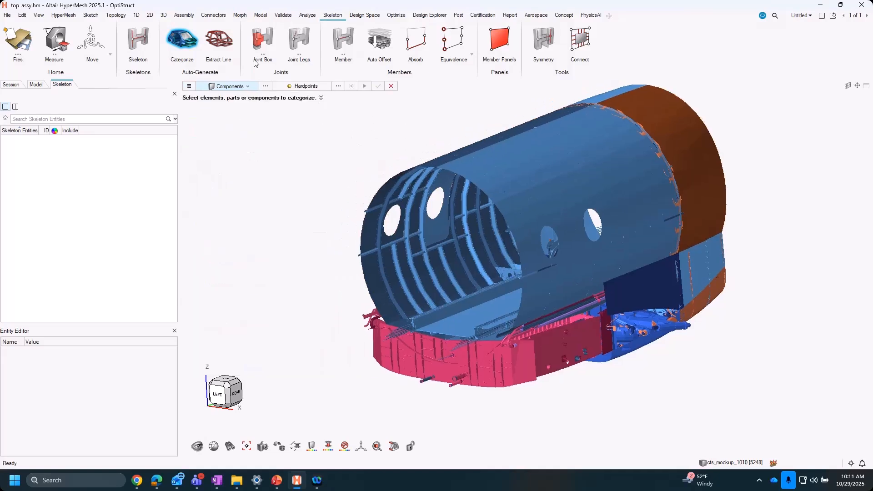
left_click(217, 36)
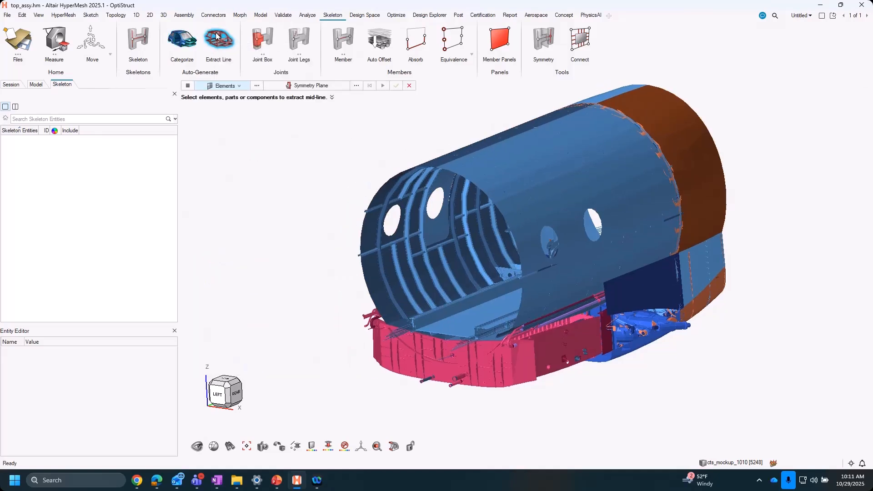
scroll(400, 258, "up", 5)
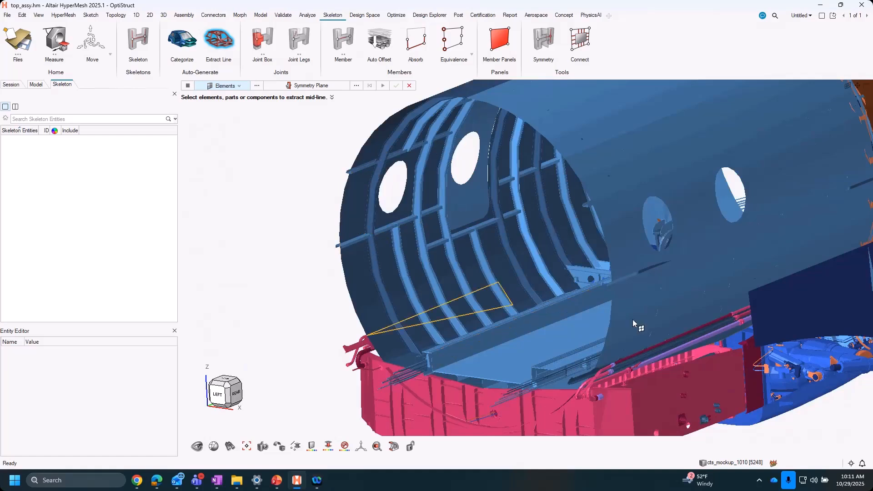
scroll(383, 263, "down", 3)
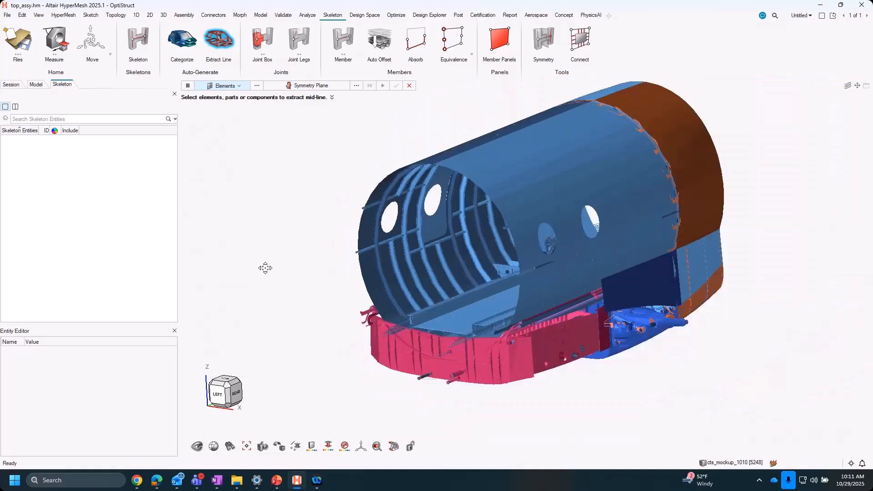
right_click_drag(265, 268, 232, 299)
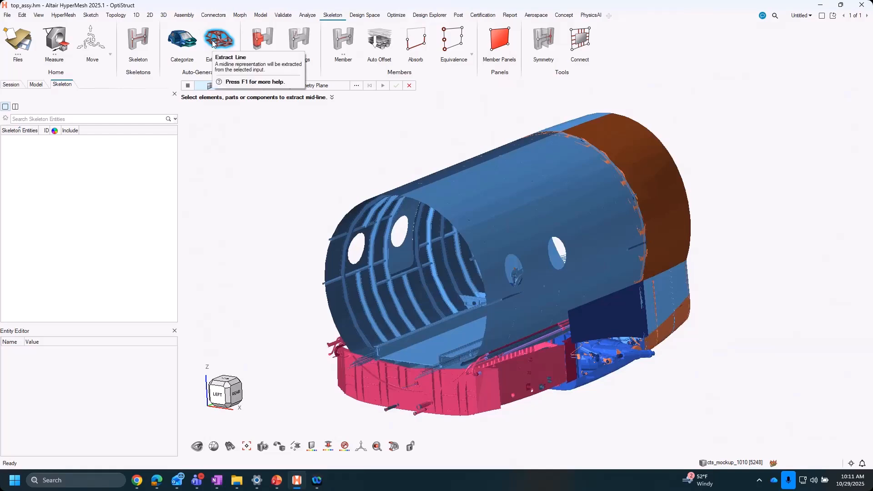
key("Escape")
- Examine the stringers, frames and window cutouts inside the open end of the cabin from several angles
right_click_drag(298, 316, 310, 271)
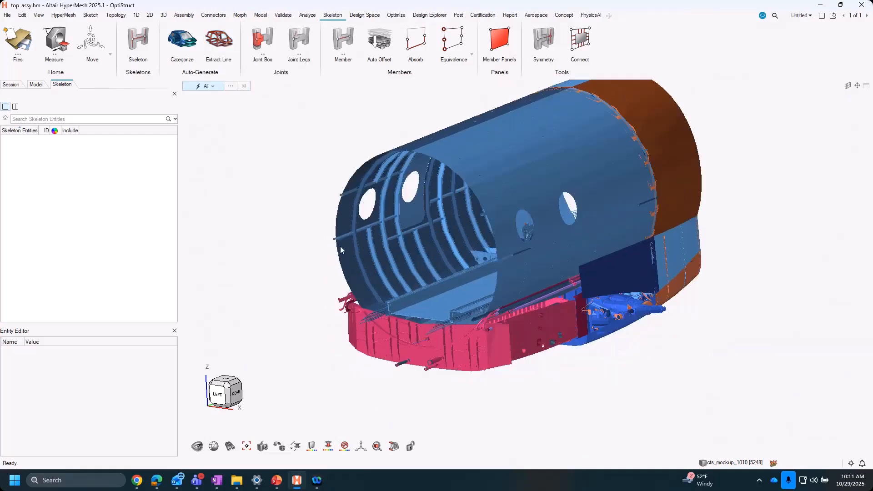
scroll(357, 217, "up", 8)
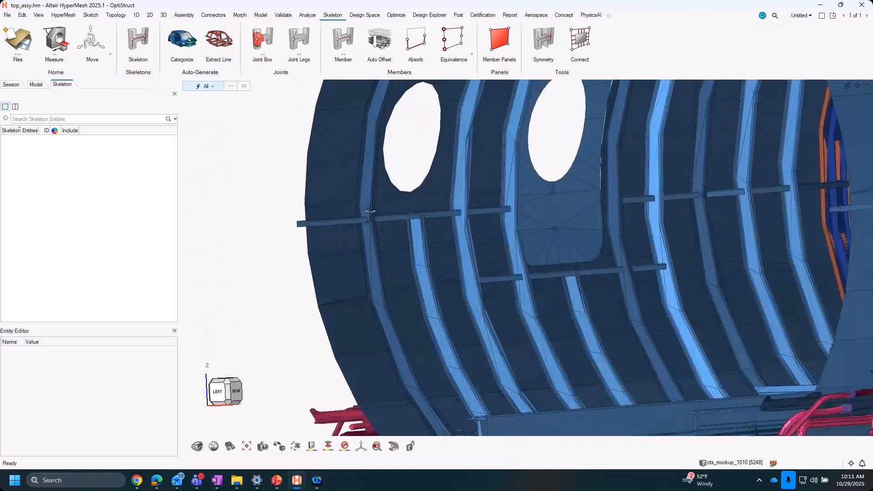
middle_click_drag(371, 209, 353, 242)
left_click(345, 236)
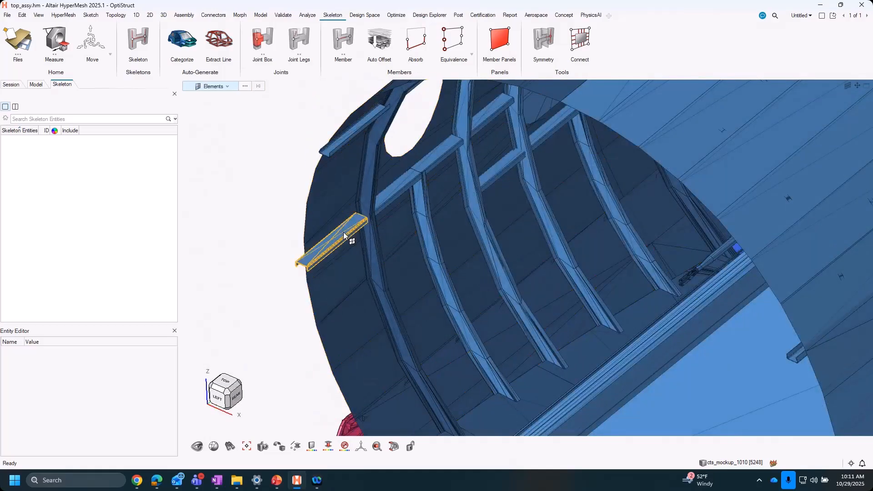
left_click(344, 235)
scroll(350, 230, "up", 6)
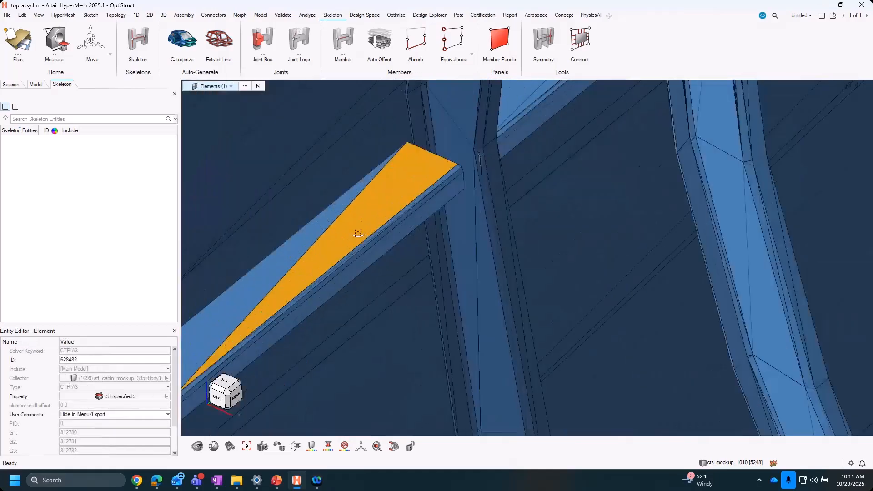
scroll(362, 214, "down", 5)
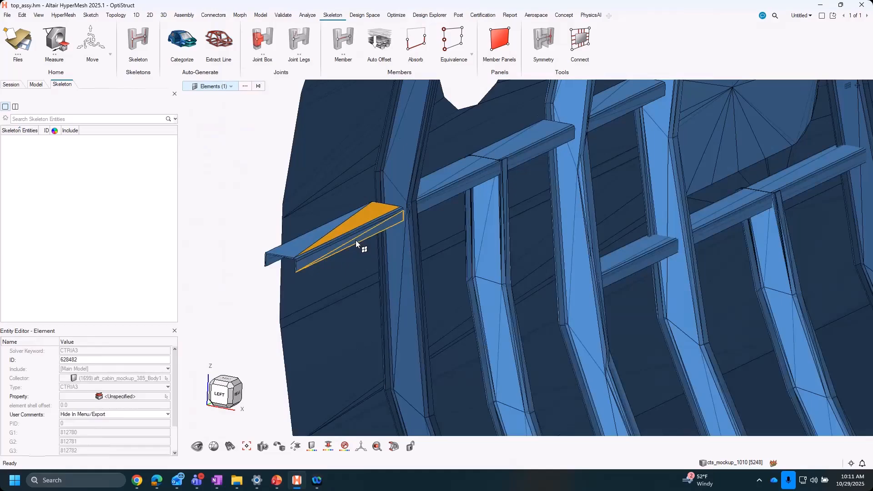
scroll(356, 240, "down", 5)
left_click(260, 233)
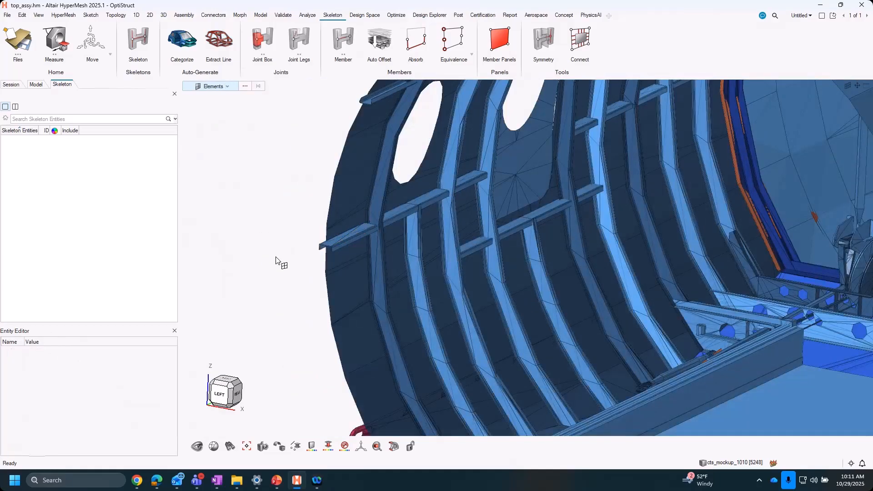
scroll(278, 259, "down", 5)
middle_click_drag(457, 241, 384, 248)
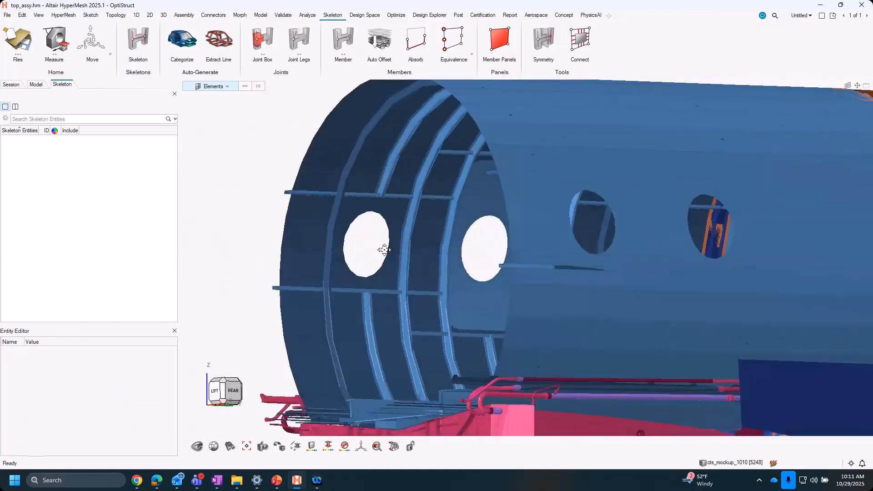
right_click_drag(383, 248, 427, 266)
scroll(402, 249, "up", 3)
scroll(415, 246, "up", 2)
mouse_move(444, 229)
middle_mouse_down()
mouse_move(448, 250)
mouse_move(456, 221)
mouse_move(449, 228)
middle_mouse_up()
right_click_drag(215, 176, 231, 193)
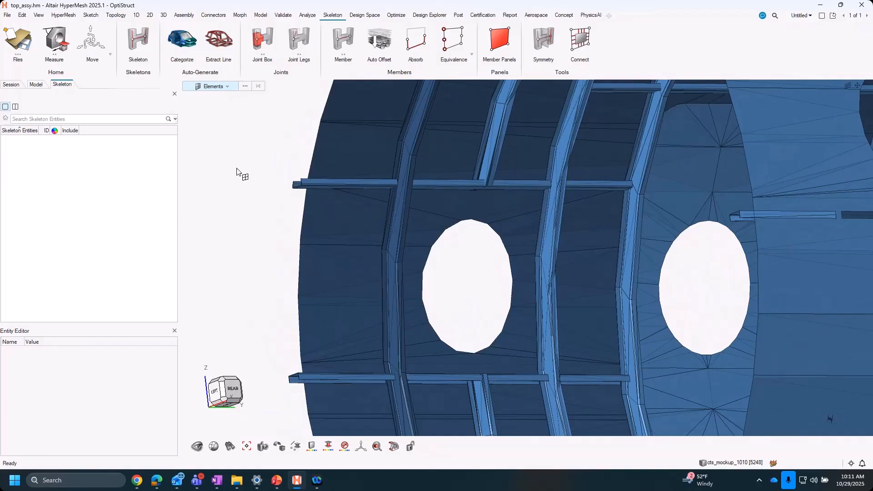
- Create a joint box at the node where the stringer below the first window crosses the first frame
left_click(260, 44)
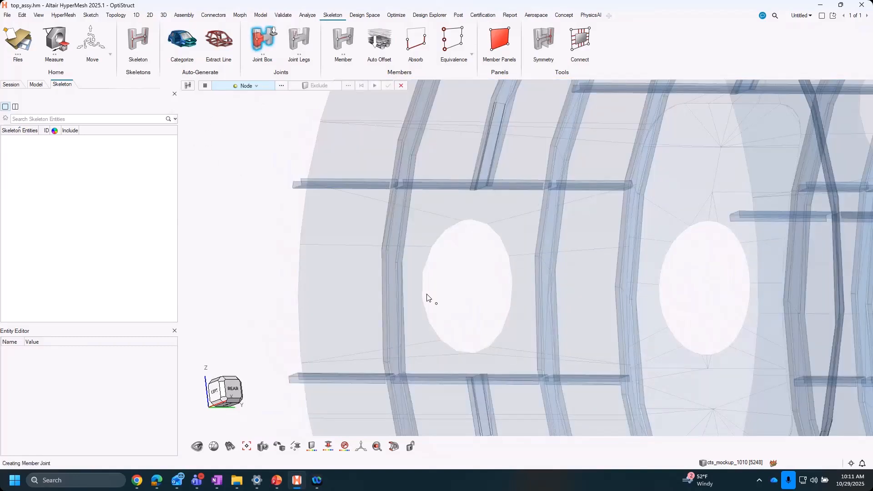
right_click_drag(404, 376, 384, 237)
scroll(383, 237, "up", 3)
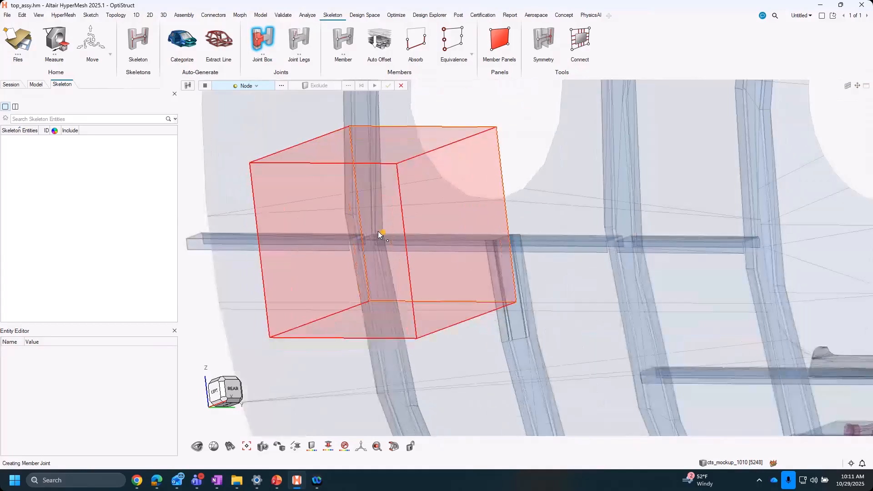
left_click(377, 231)
middle_click_drag(392, 255, 370, 244)
scroll(370, 244, "up", 3)
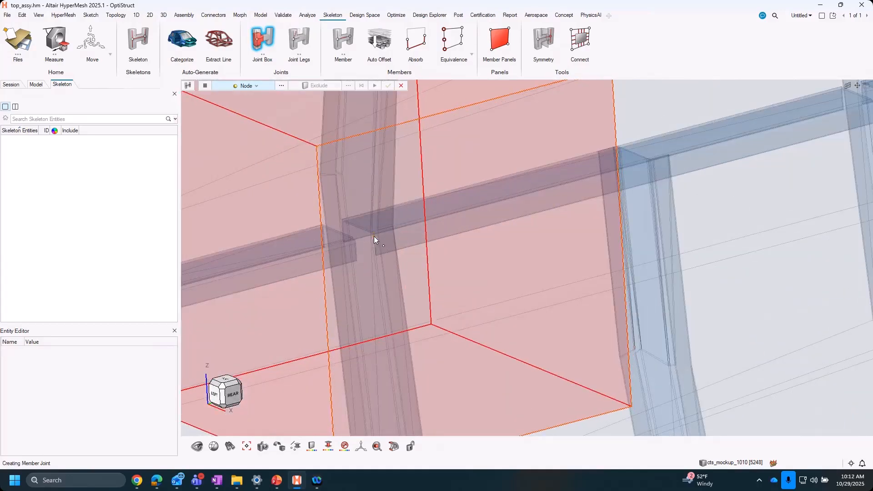
left_click(434, 229)
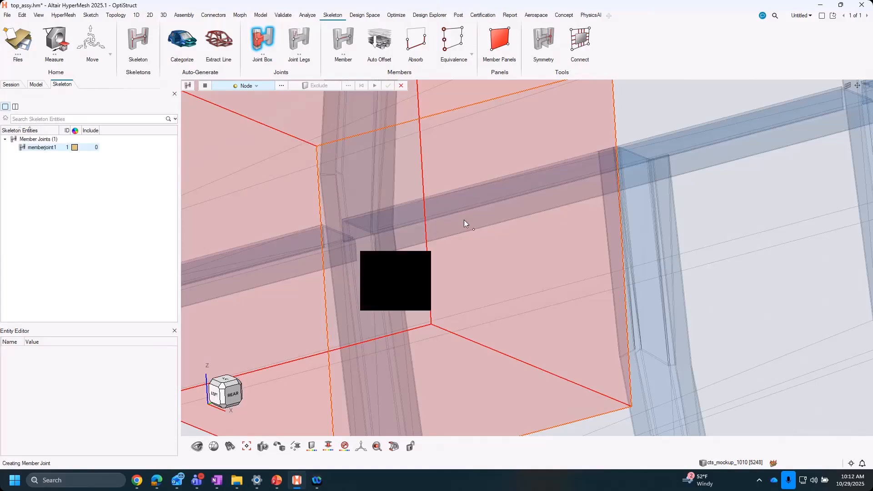
scroll(493, 220, "down", 5)
scroll(457, 242, "up", 3)
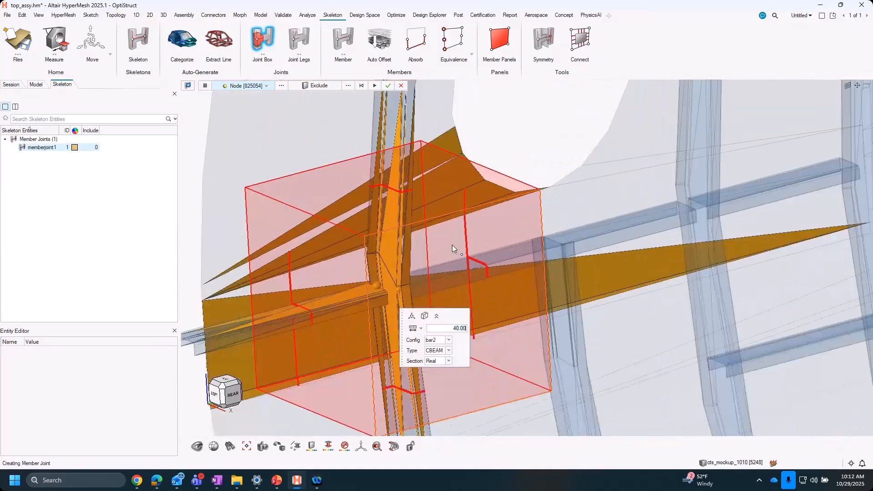
scroll(455, 244, "down", 2)
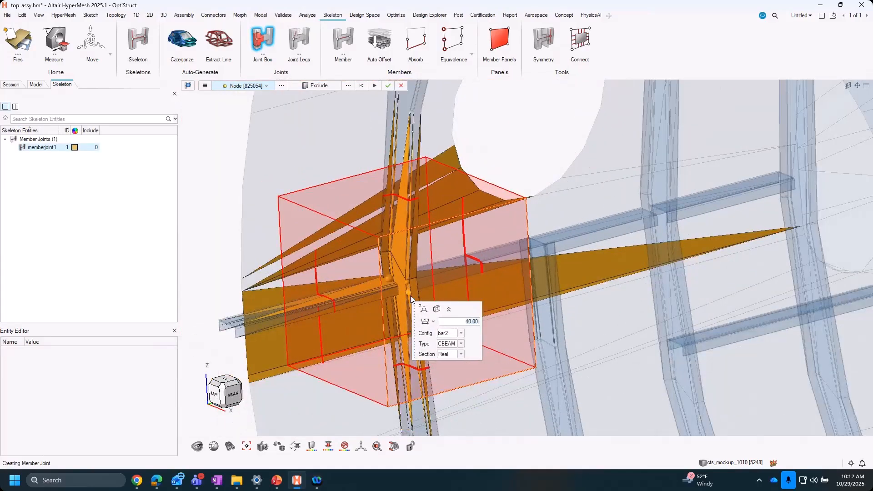
- Review the Joint Box options, including the section, cleanup and dimension settings
left_click(204, 86)
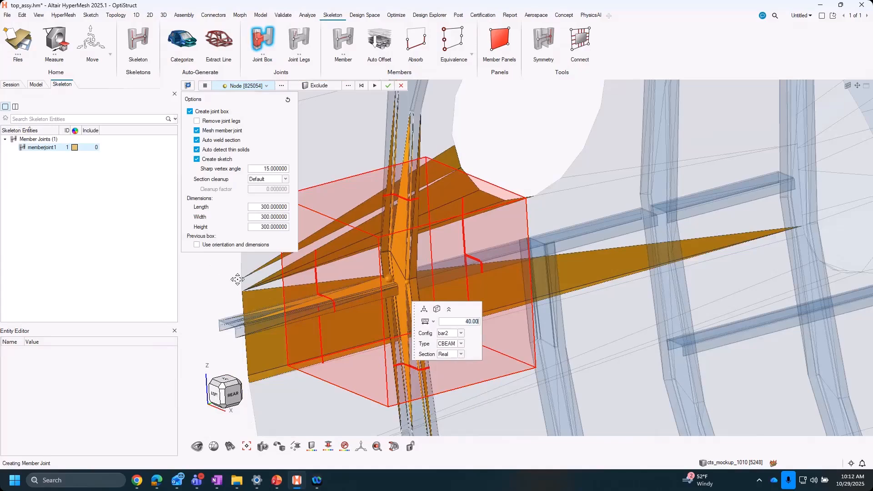
right_click_drag(287, 268, 316, 278)
middle_click_drag(287, 296, 480, 331)
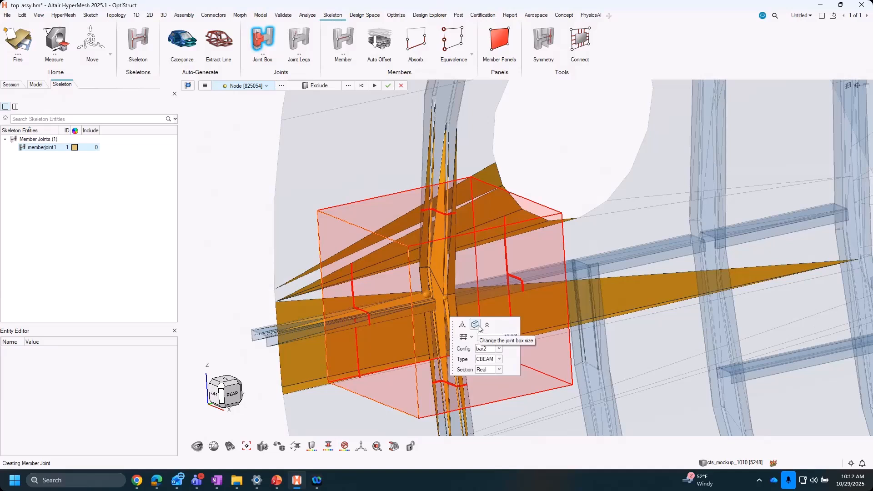
- Resize the joint box to 100 in length, width and height
left_click(477, 327)
right_click_drag(498, 287, 455, 250)
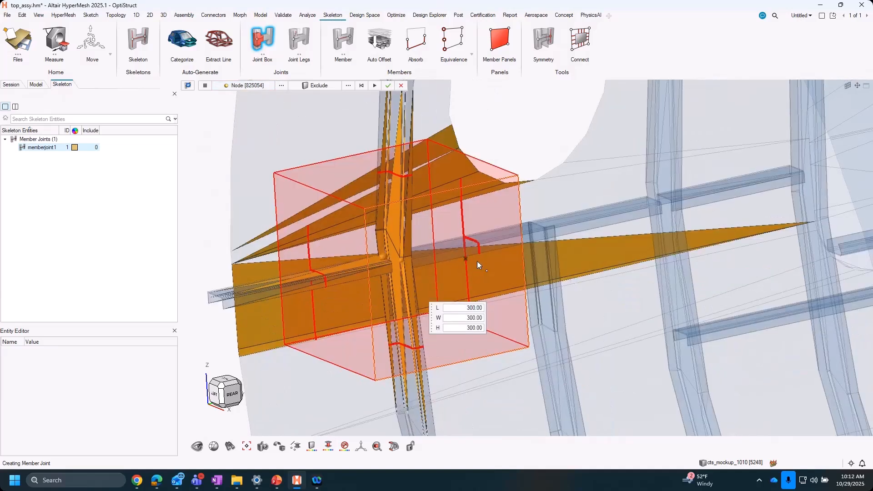
middle_click_drag(478, 266, 488, 273)
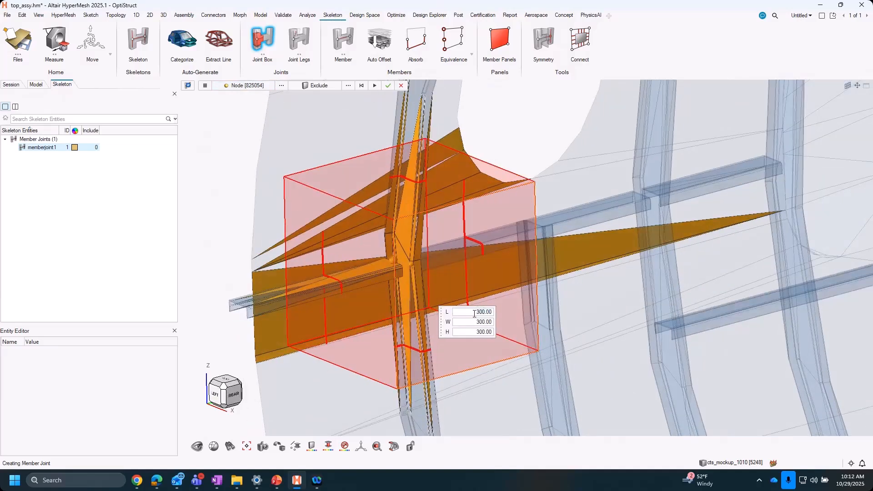
key("BackSpace")
key("BackSpace")
key("BackSpace")
key("BackSpace")
key("BackSpace")
key("BackSpace")
type("10")
key("BackSpace")
key("BackSpace")
key("BackSpace")
key("BackSpace")
key("BackSpace")
key("BackSpace")
type("100")
key("Return")
middle_click_drag(425, 261, 411, 283)
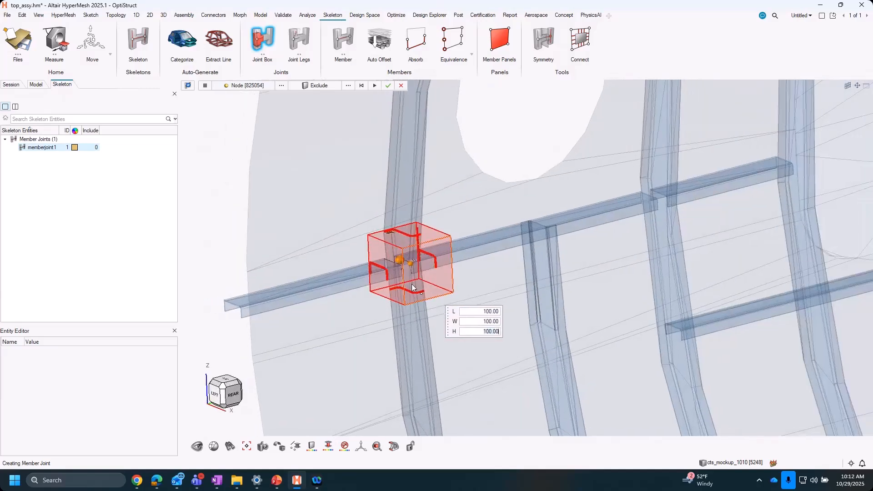
- Inspect the section cuts where the frame, stringer and skin cross the faces of the joint box
scroll(411, 284, "up", 3)
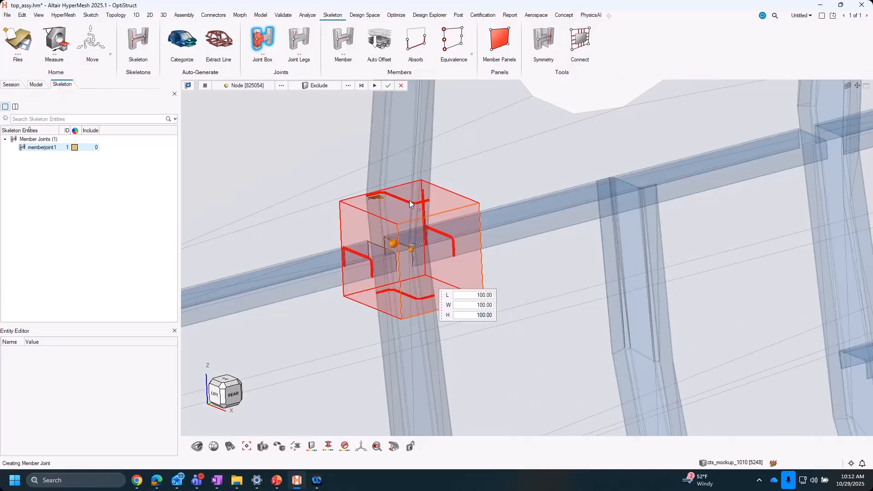
middle_click_drag(457, 248, 494, 244)
scroll(396, 264, "up", 3)
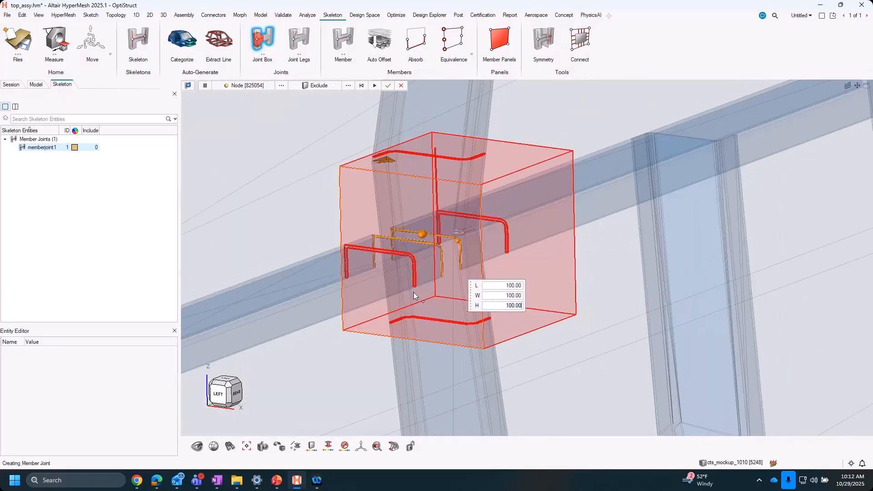
middle_click_drag(458, 356, 468, 306)
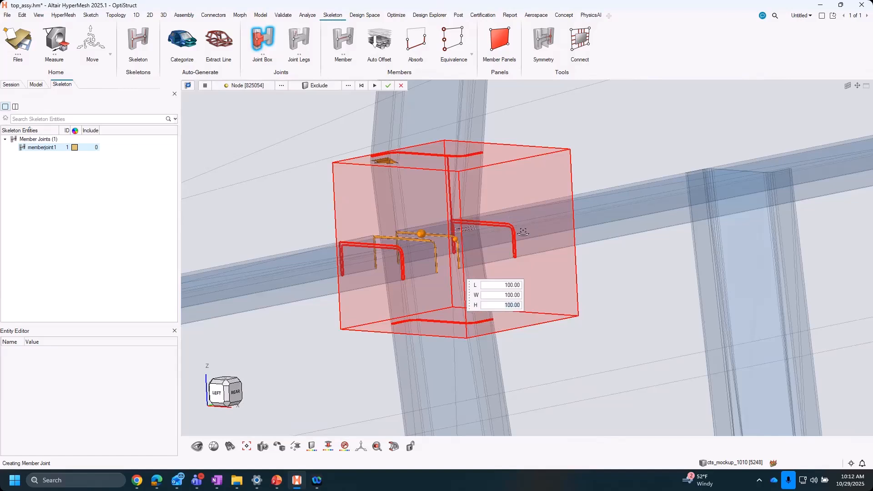
middle_click_drag(523, 232, 440, 171)
scroll(457, 170, "up", 3)
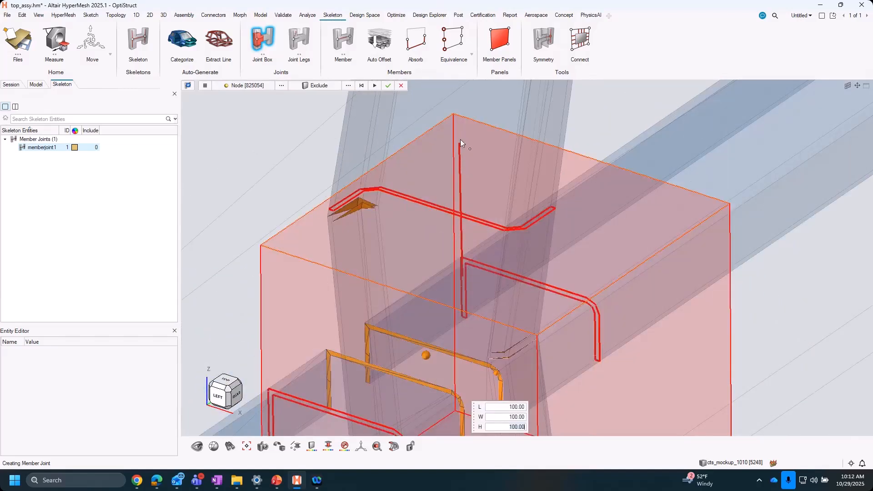
scroll(462, 236, "down", 6)
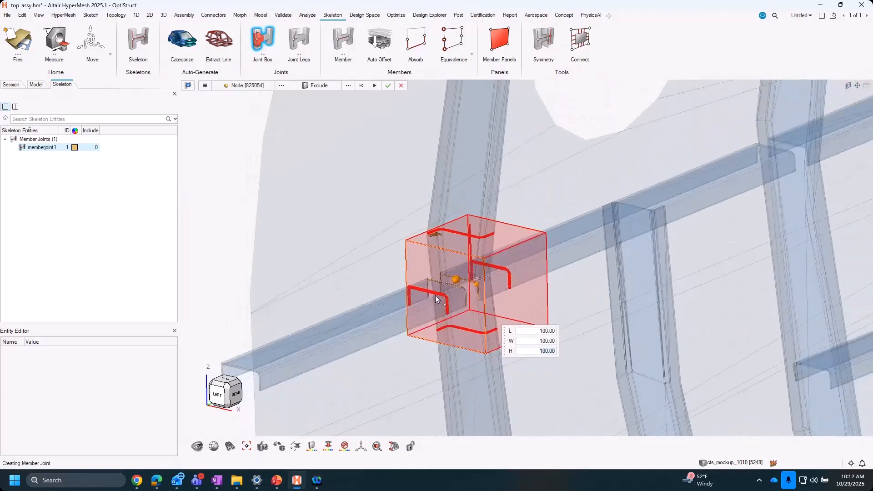
- Exclude the skin component from the joint box so that only the frame and stringer sections are captured
left_click(317, 87)
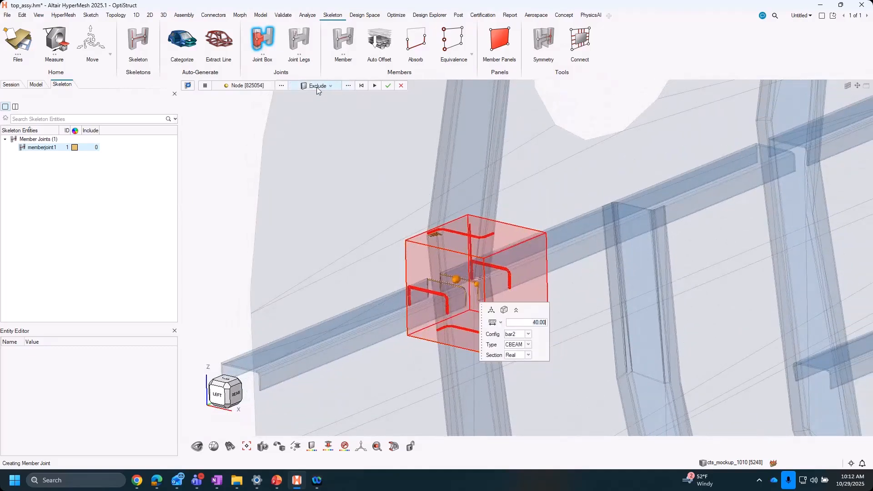
left_click(350, 87)
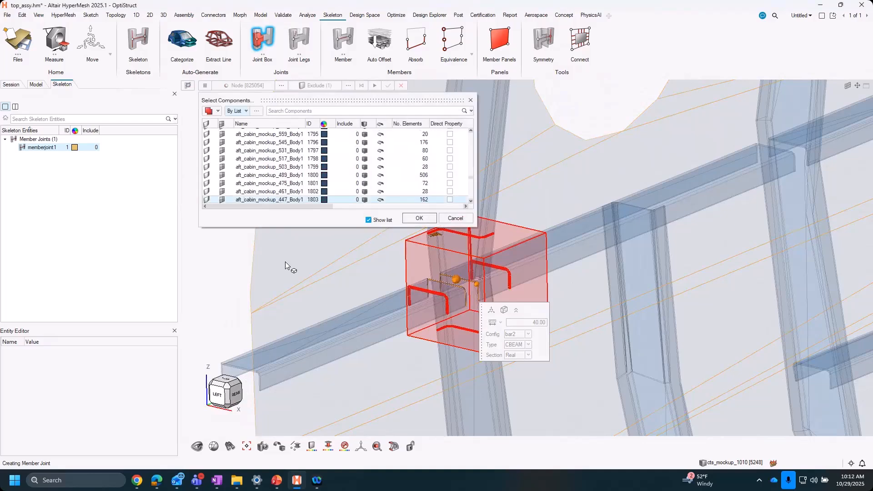
left_click(420, 218)
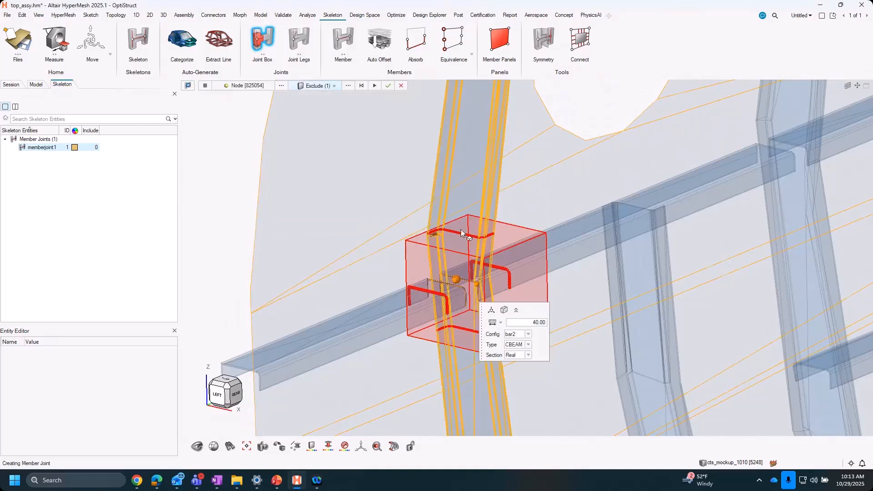
scroll(460, 230, "up", 5)
scroll(443, 284, "down", 5)
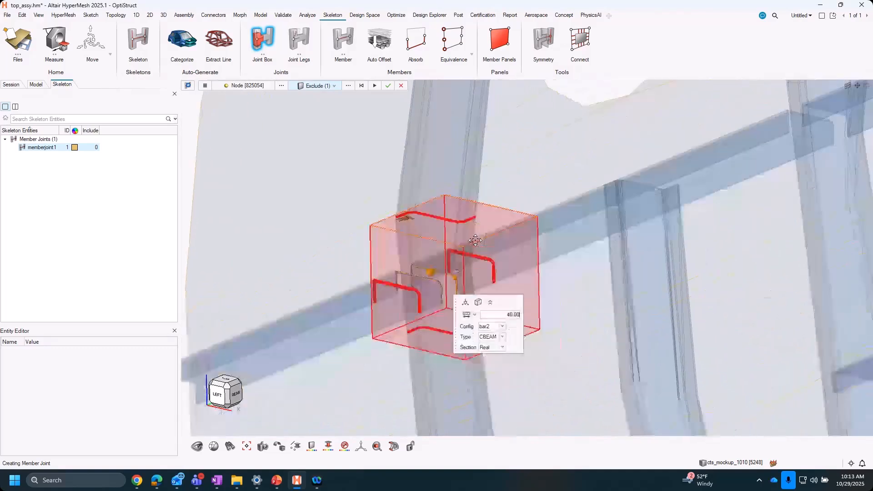
- Generate the first member joint with a size of 40, bar2 configuration, CBEAM type and Real section
left_click_drag(452, 305, 540, 318)
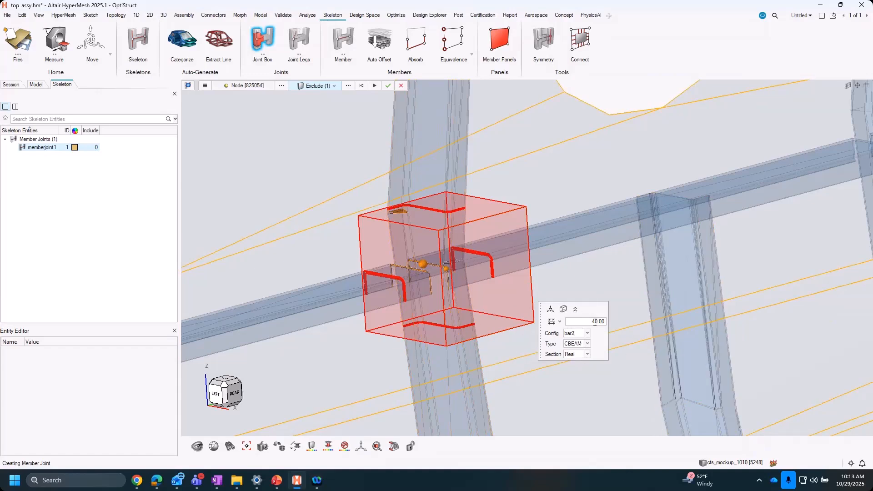
left_click(556, 321)
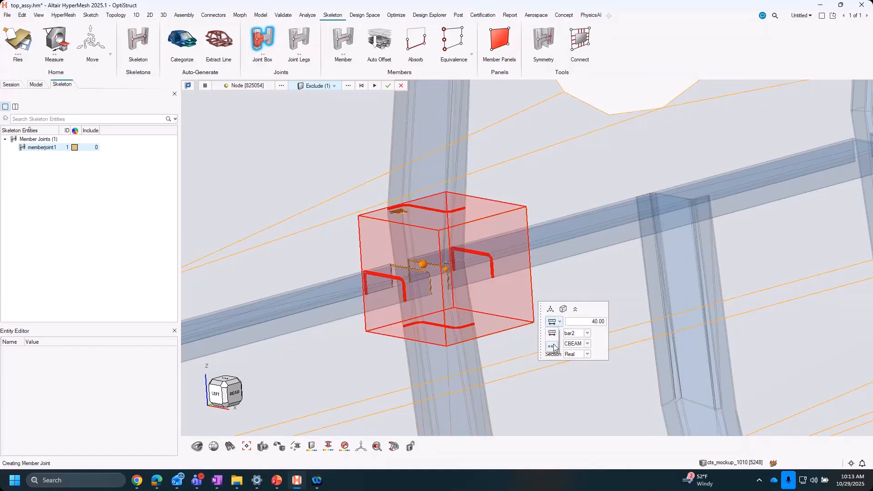
left_click(578, 324)
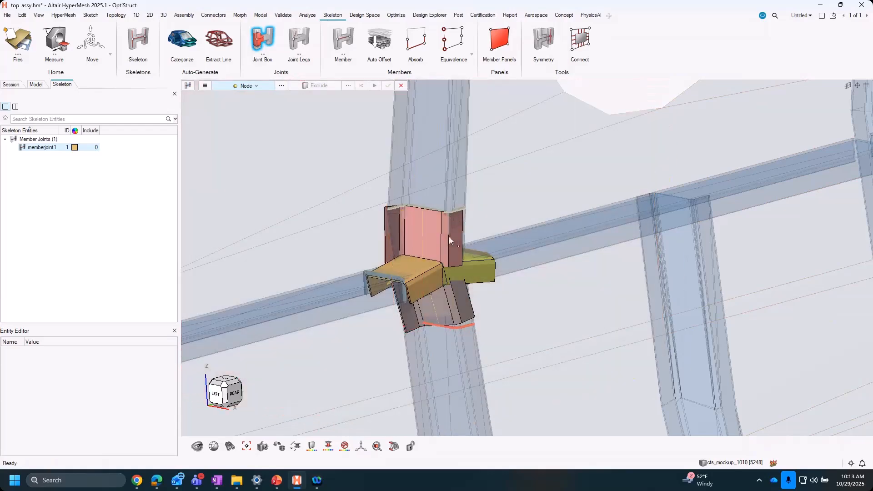
- Try to place a joint box where the same stringer crosses the full frame on the other side of the first window
mouse_move(531, 312)
middle_mouse_down()
mouse_move(528, 276)
mouse_move(534, 312)
mouse_move(529, 307)
middle_mouse_up()
scroll(528, 307, "down", 4)
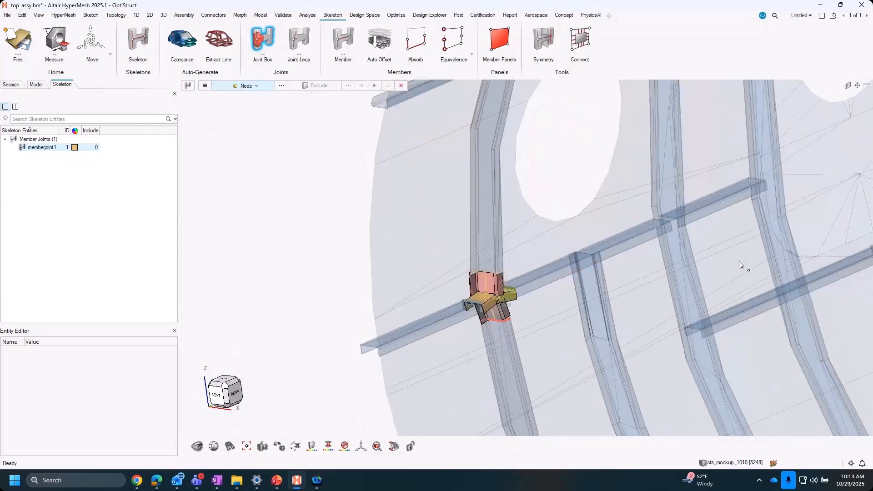
right_click_drag(697, 294, 590, 333)
scroll(582, 261, "up", 7)
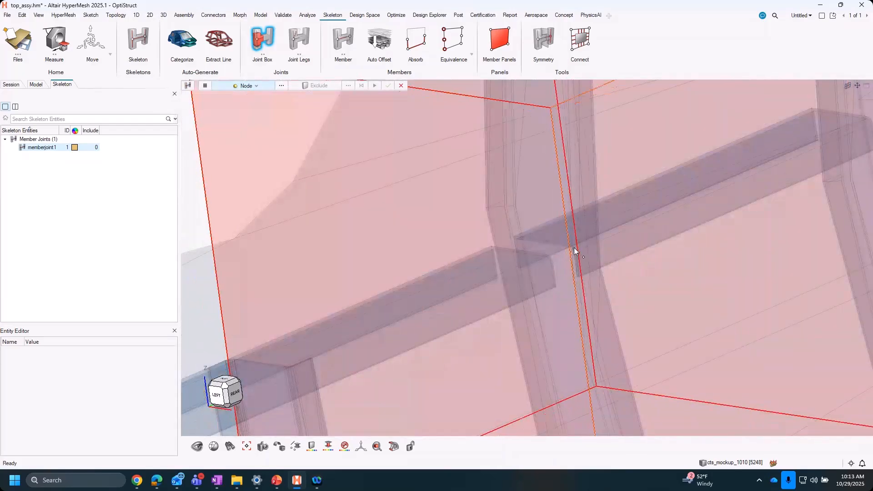
left_click(571, 247)
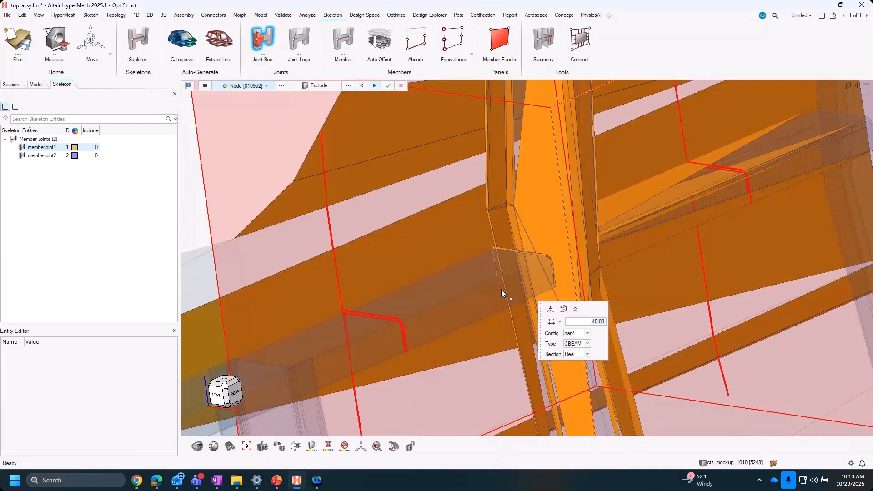
scroll(502, 289, "down", 5)
right_click_drag(502, 289, 479, 293)
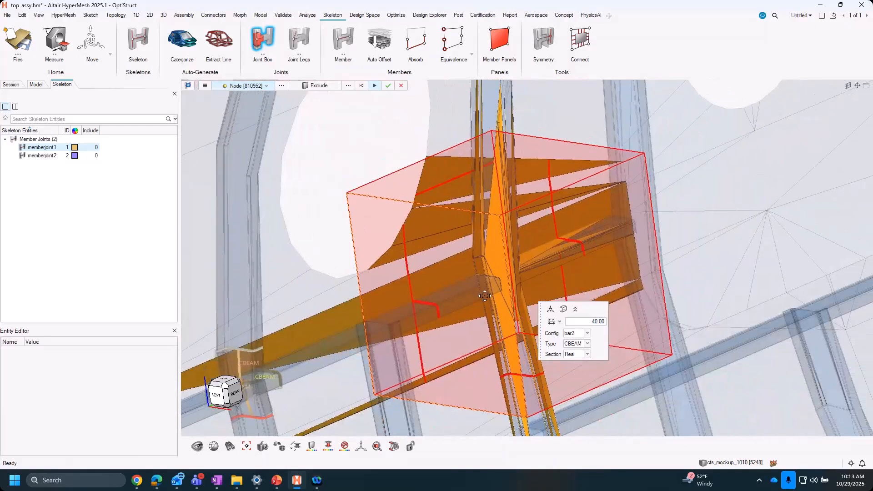
- Set the joint box length, width and height to 100 in the Joint Box options
left_click(205, 86)
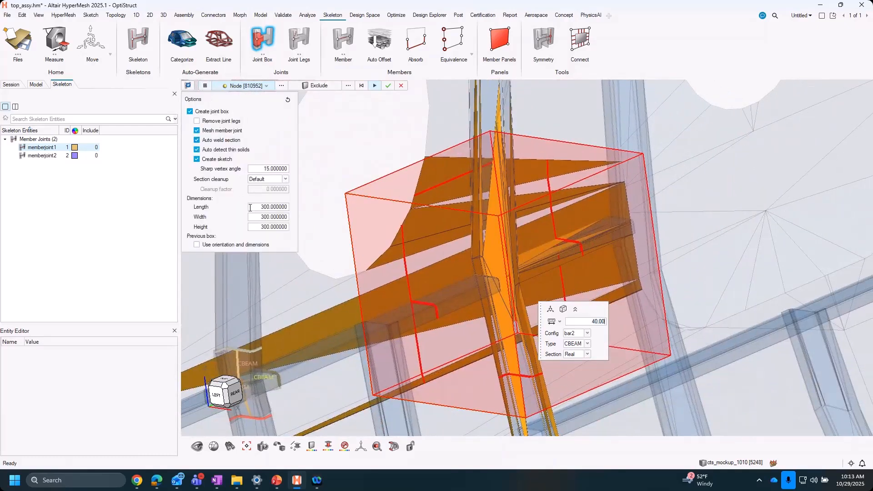
type("10")
key("Tab")
type("10")
key("Tab")
type("10")
key("Tab")
key("Tab")
right_click_drag(435, 278, 431, 286)
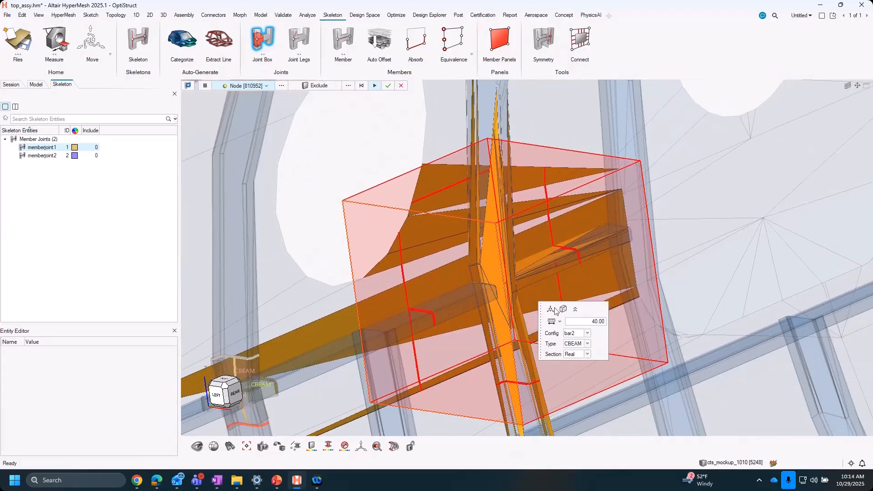
- Delete the oversized joint box and create a new one at the same frame and stringer crossing
scroll(496, 282, "up", 3)
left_click(488, 271)
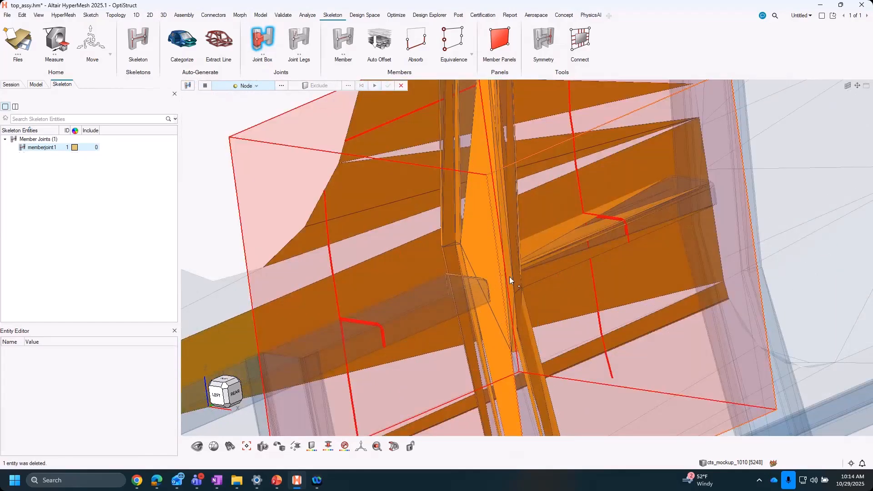
left_click(502, 274)
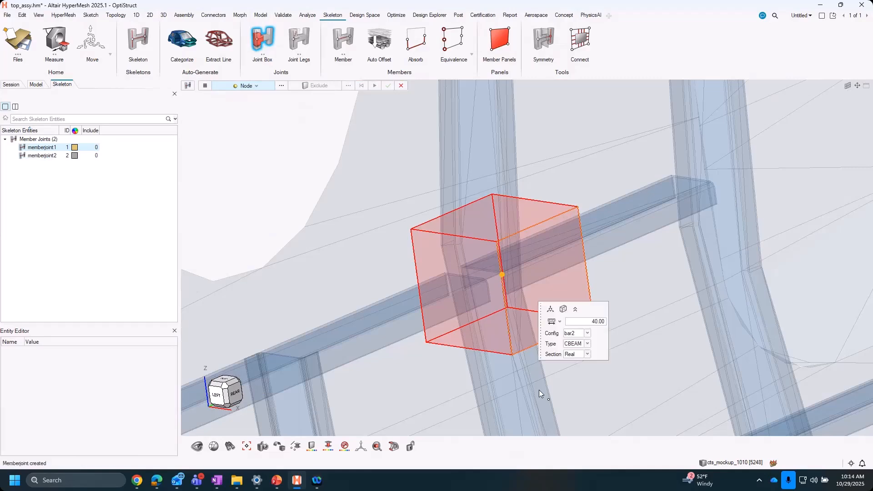
- Check the section cuts on the second joint box and generate its member joint
right_click_drag(452, 286, 403, 291)
mouse_move(438, 288)
middle_mouse_down()
mouse_move(421, 316)
mouse_move(418, 293)
mouse_move(449, 290)
middle_mouse_up()
scroll(448, 291, "up", 5)
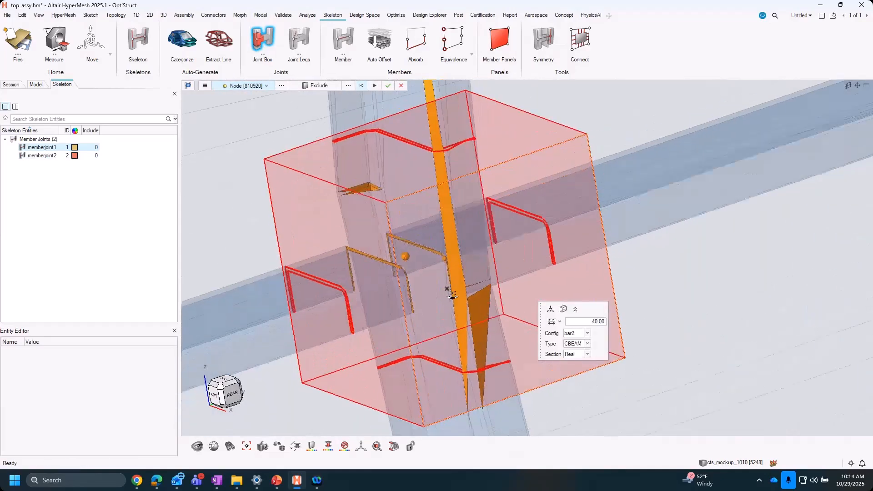
scroll(473, 333, "down", 2)
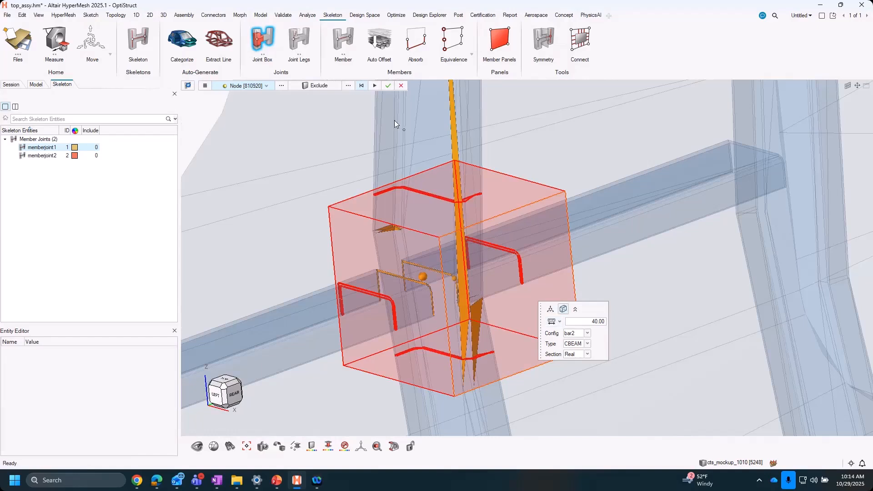
left_click(461, 316)
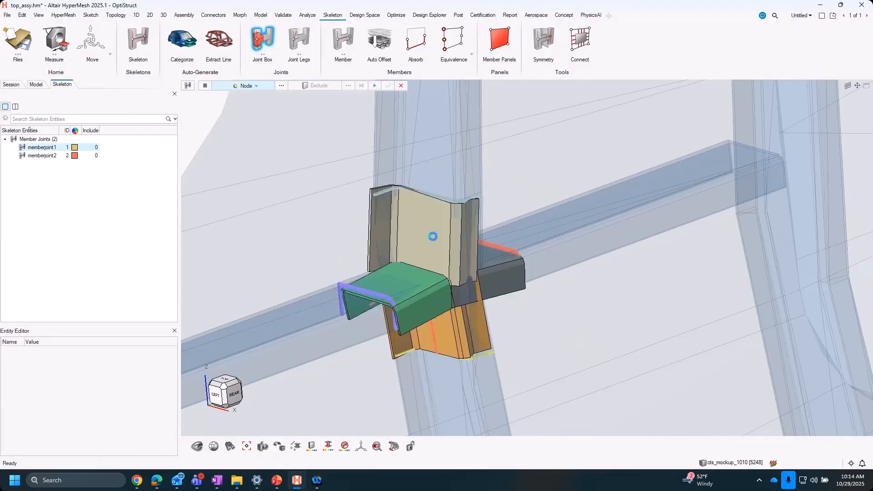
- Create a joint box where the stringer above the first window crosses the first frame
scroll(464, 318, "down", 5)
right_click_drag(313, 126, 388, 236)
scroll(393, 257, "up", 6)
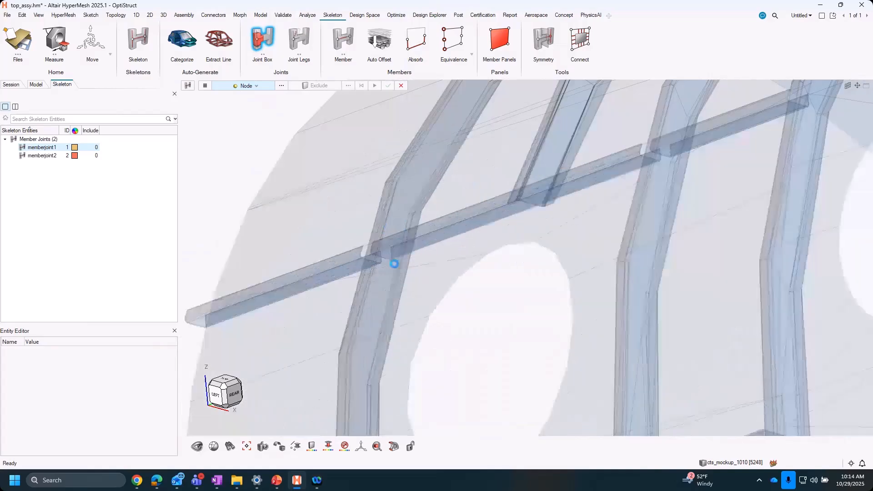
middle_click_drag(418, 256, 391, 261)
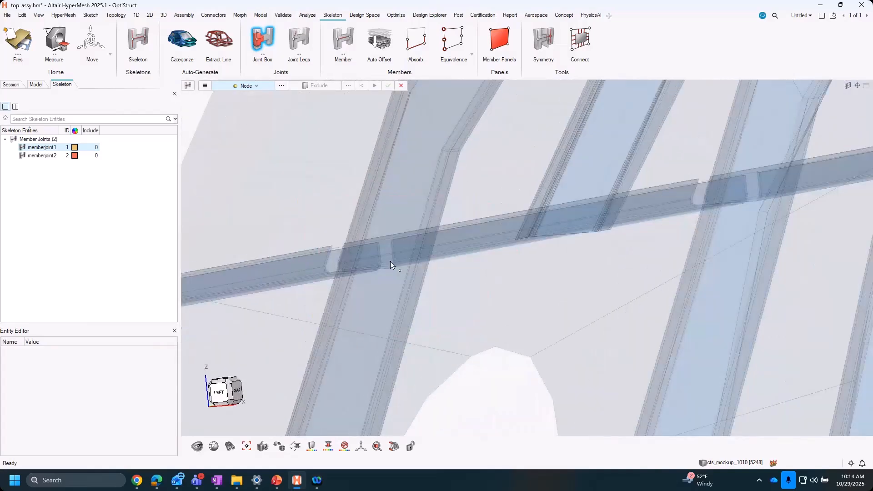
left_click(395, 261)
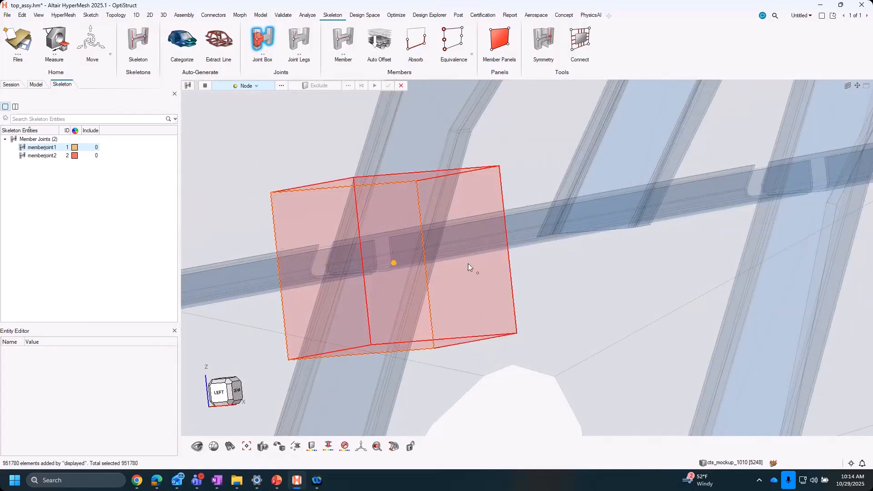
middle_click_drag(424, 257, 529, 318)
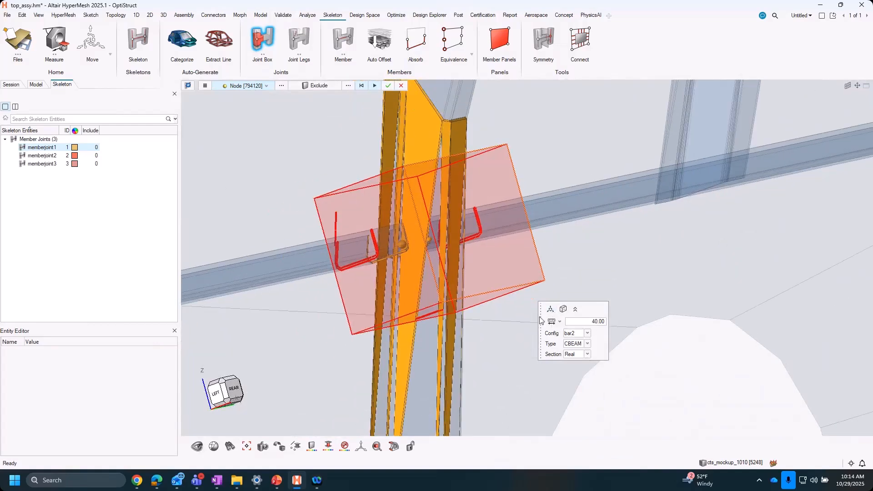
- Rotate the joint box by 20 degrees about its Y axis to align it with the frame
left_click(550, 309)
middle_click_drag(453, 281, 457, 235)
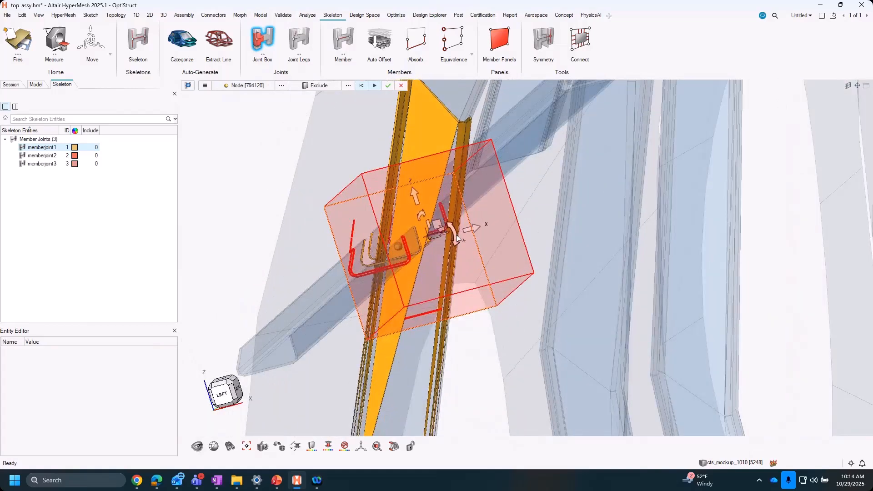
left_click_drag(458, 236, 473, 258)
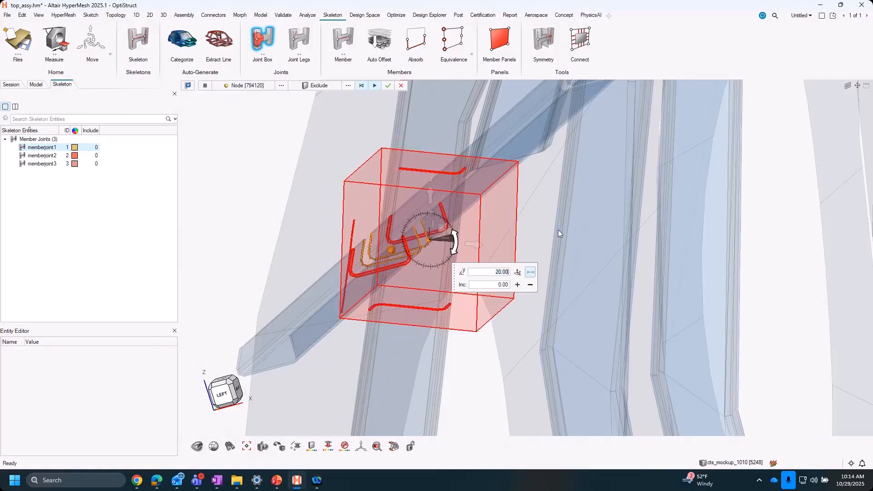
middle_click_drag(473, 230, 391, 197)
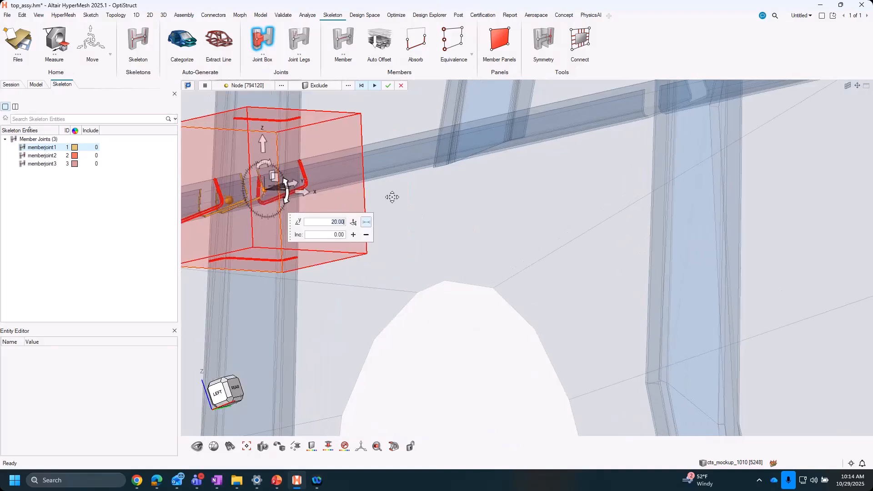
right_click_drag(392, 197, 598, 256)
middle_click_drag(508, 236, 477, 231)
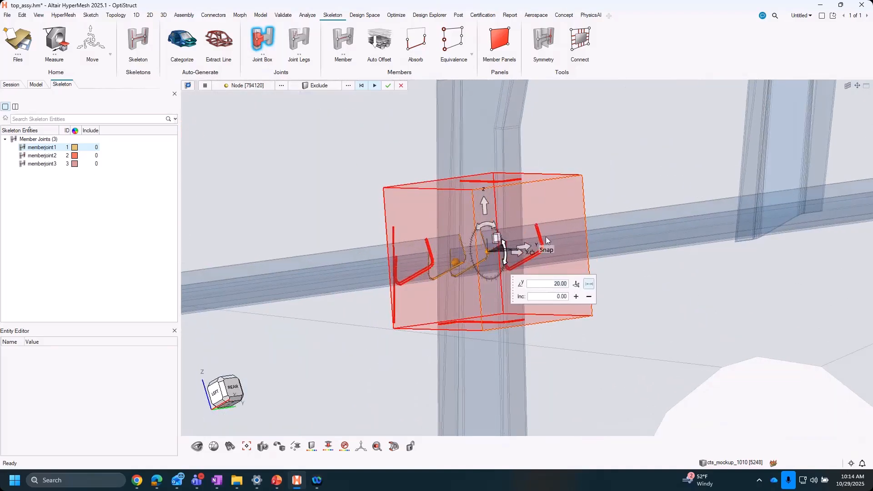
left_click(546, 236)
left_click(505, 271)
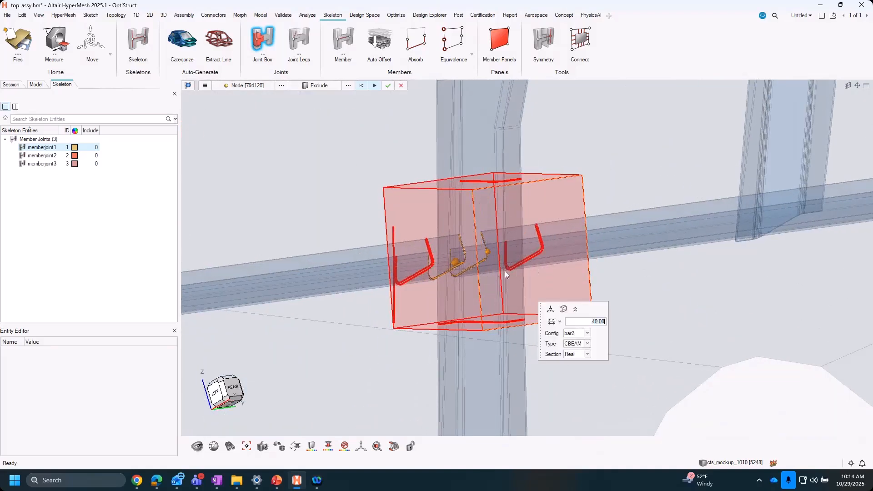
- Exclude the skin component from the rotated joint box and generate its member joint
middle_click_drag(505, 271, 394, 170)
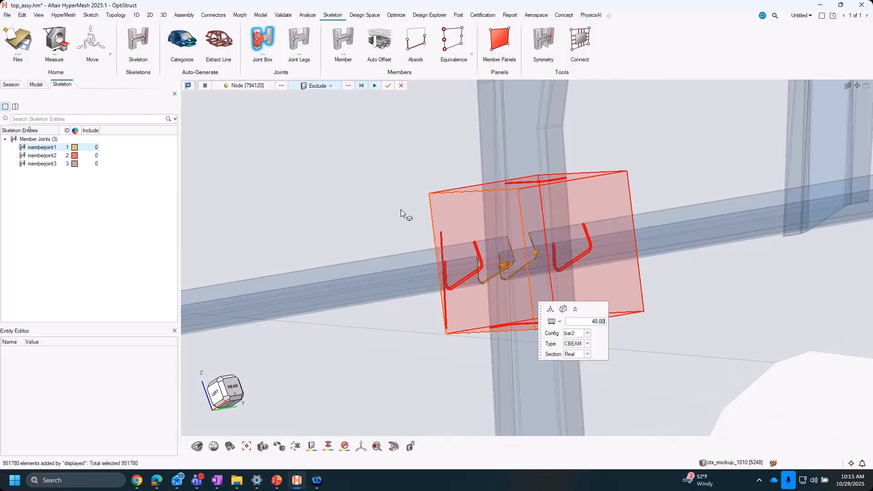
left_click(385, 226)
middle_click_drag(489, 305, 470, 306)
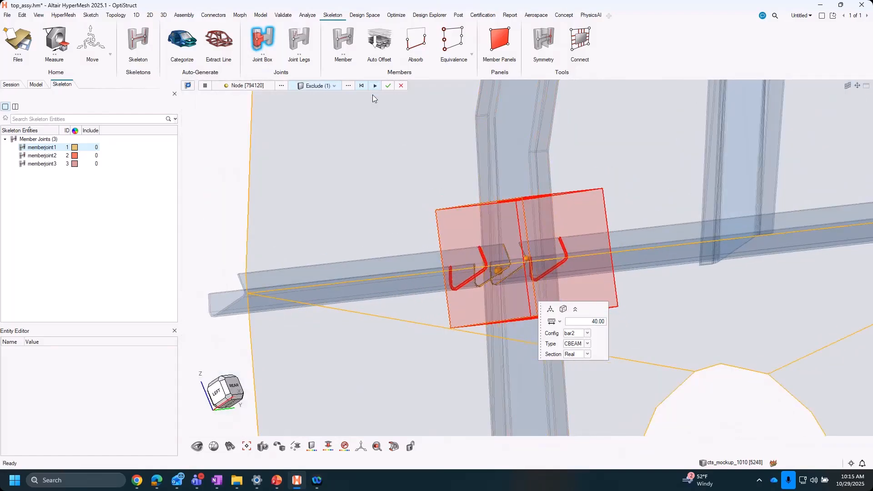
left_click(375, 86)
right_click_drag(643, 262, 553, 277)
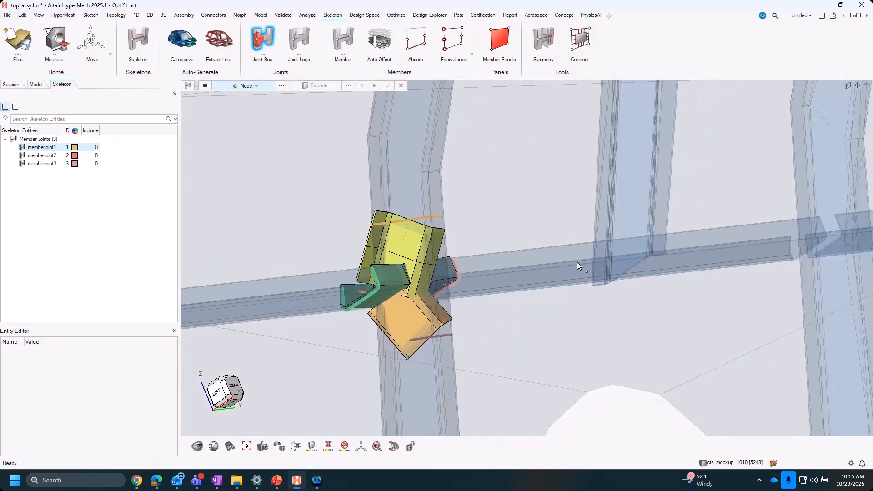
- Create a joint box where the stringer above the first window crosses the next full frame
scroll(577, 262, "down", 4)
middle_click_drag(552, 270, 491, 260)
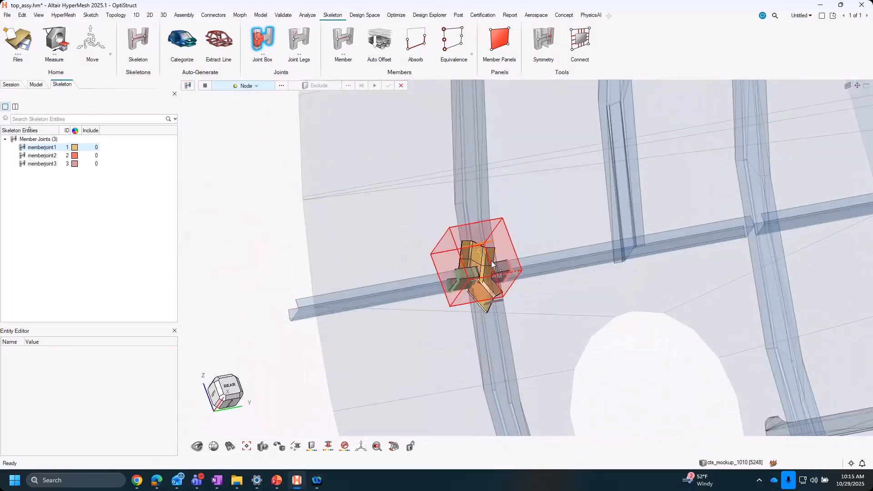
scroll(491, 260, "up", 4)
scroll(523, 271, "down", 4)
right_click_drag(517, 247, 419, 221)
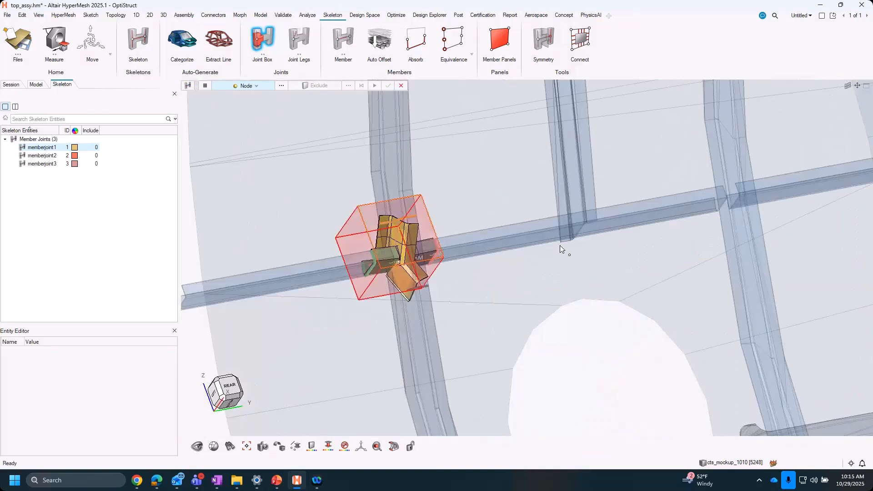
right_click_drag(730, 195, 533, 235)
scroll(533, 236, "up", 4)
middle_click_drag(567, 244, 555, 236)
left_click(555, 237)
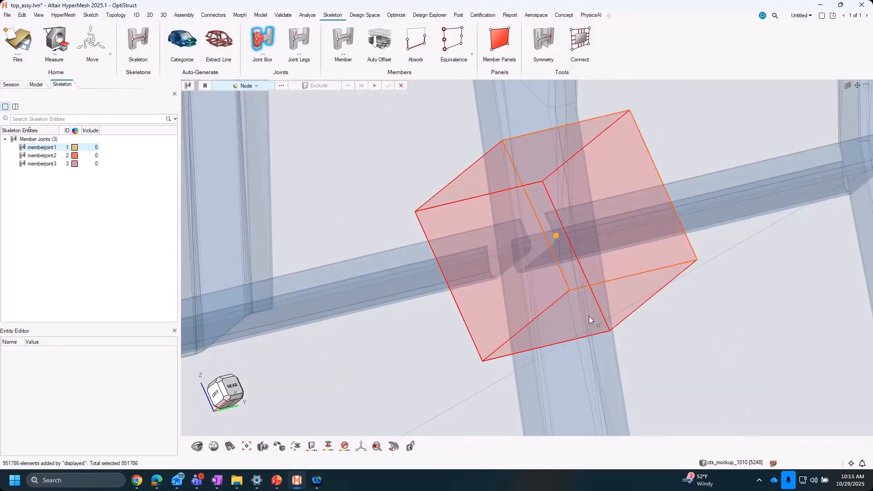
mouse_move(608, 256)
middle_mouse_down()
mouse_move(637, 253)
mouse_move(615, 255)
middle_mouse_up()
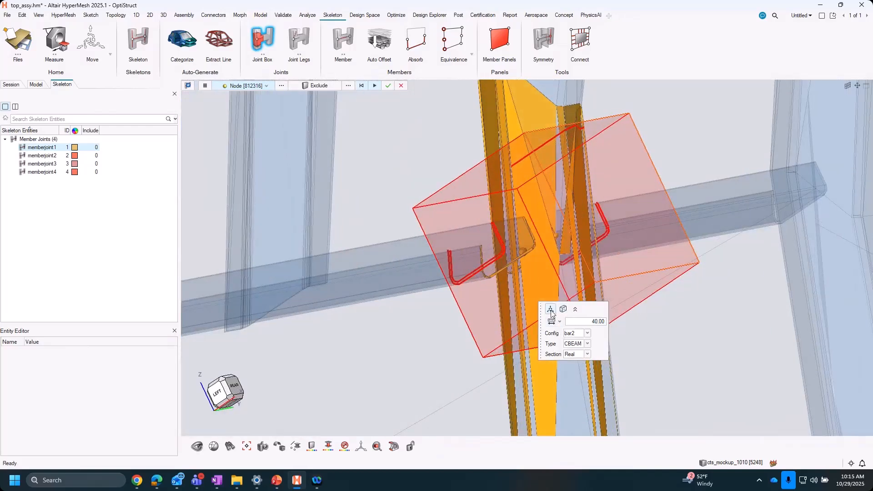
- Rotate the fourth joint box by -50 degrees about its Y axis
left_click(563, 311)
middle_click_drag(574, 248, 578, 234)
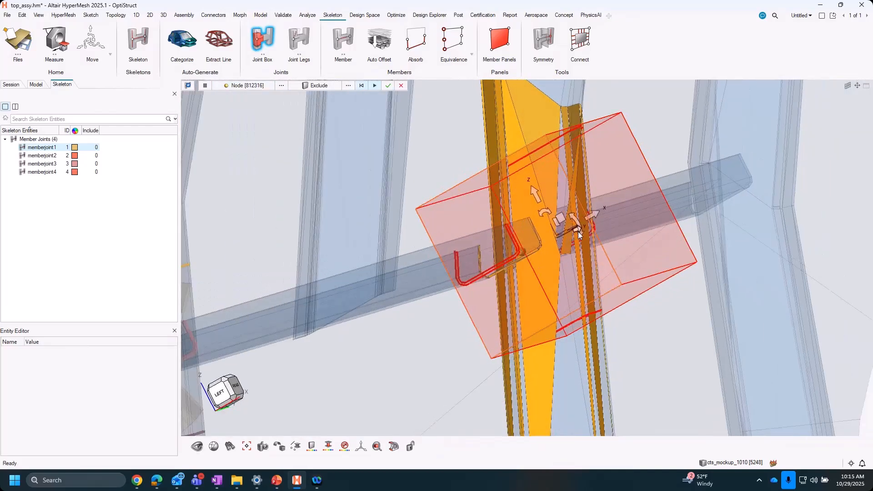
left_click_drag(580, 234, 576, 205)
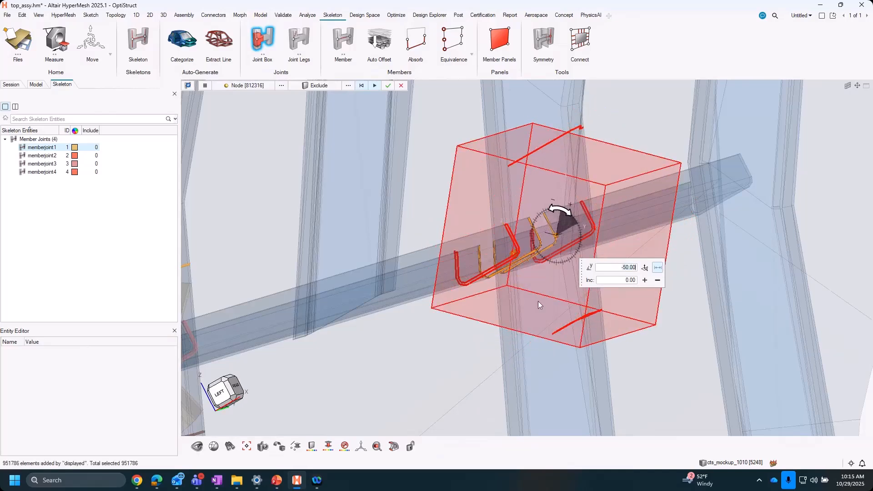
- Generate the fourth member joint from the rotated joint box above the window
middle_click_drag(538, 301, 533, 276)
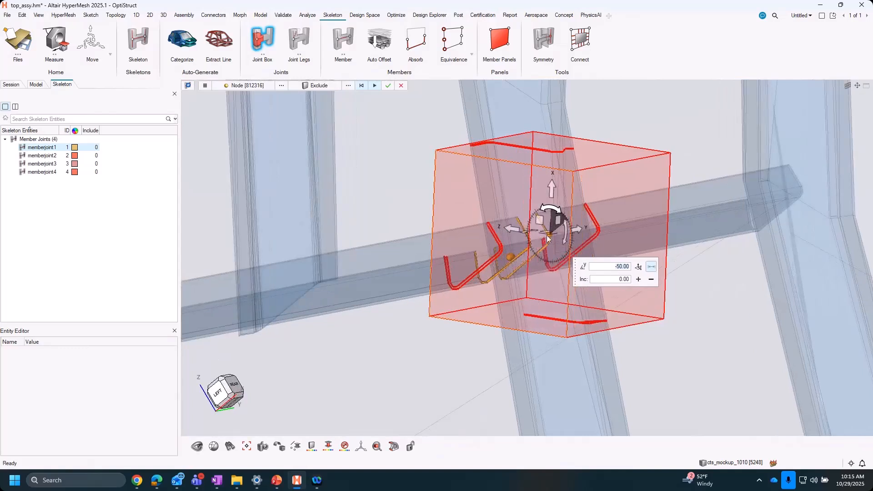
left_click(377, 87)
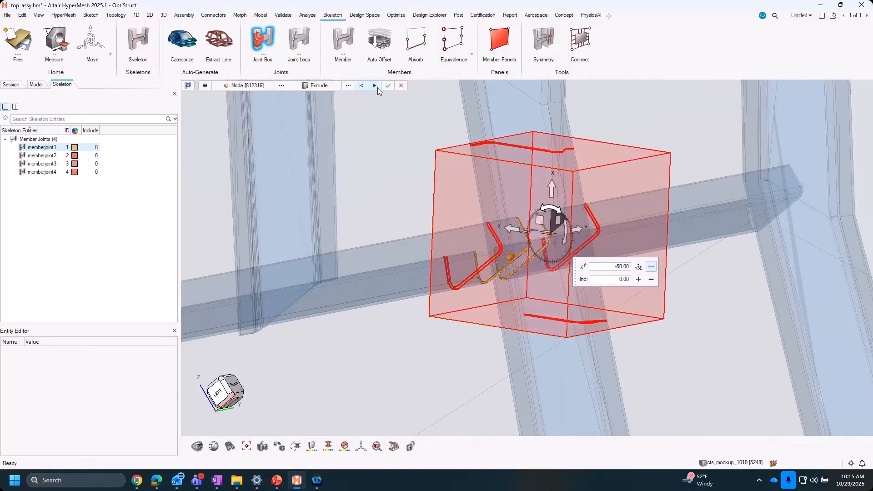
right_click_drag(535, 282, 539, 288)
left_click(539, 288)
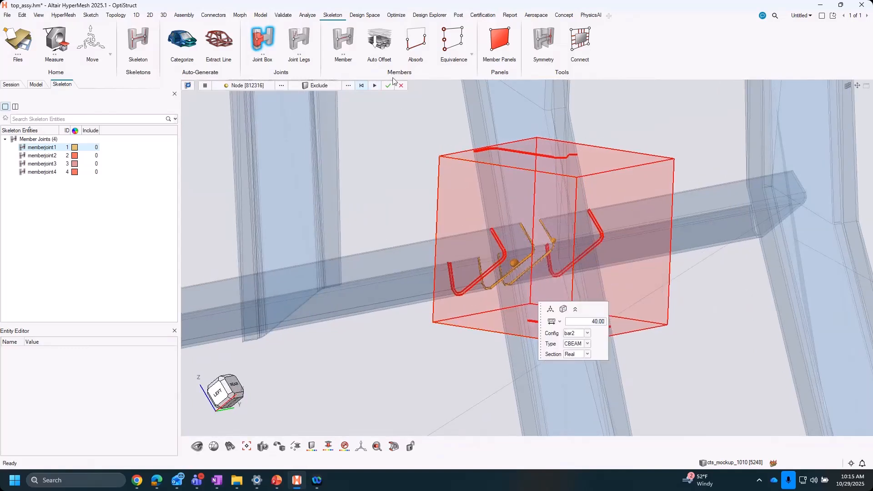
left_click(375, 86)
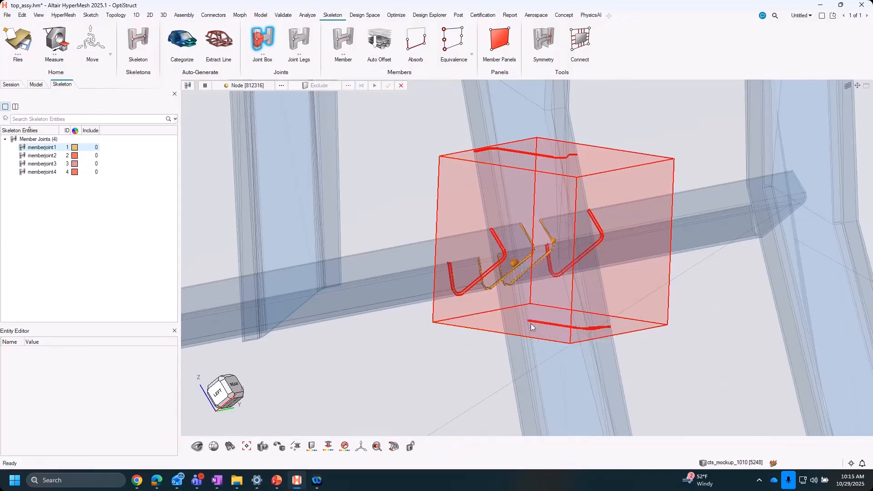
- Examine the four member joints at the frame and stringer intersections around the first window
middle_click_drag(581, 215, 635, 304)
scroll(500, 255, "down", 3)
right_click_drag(636, 305, 635, 302)
scroll(596, 301, "down", 4)
scroll(509, 283, "up", 3)
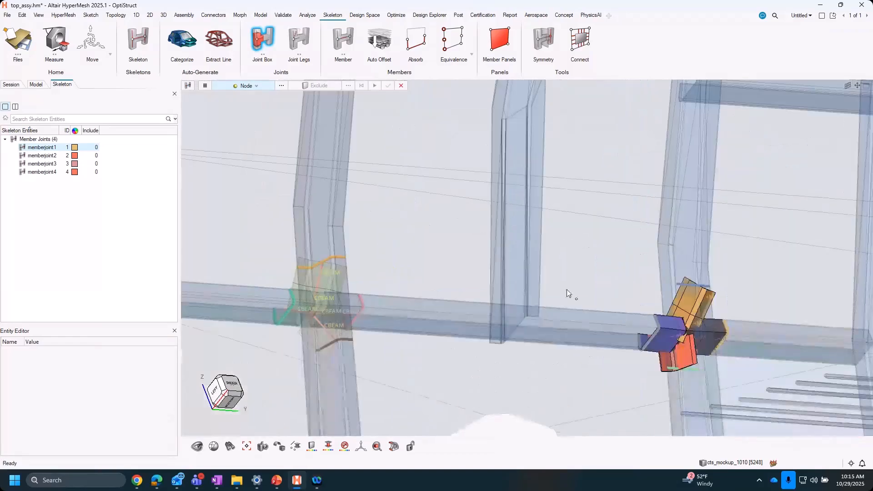
right_click_drag(567, 289, 554, 240)
middle_click_drag(532, 249, 563, 290)
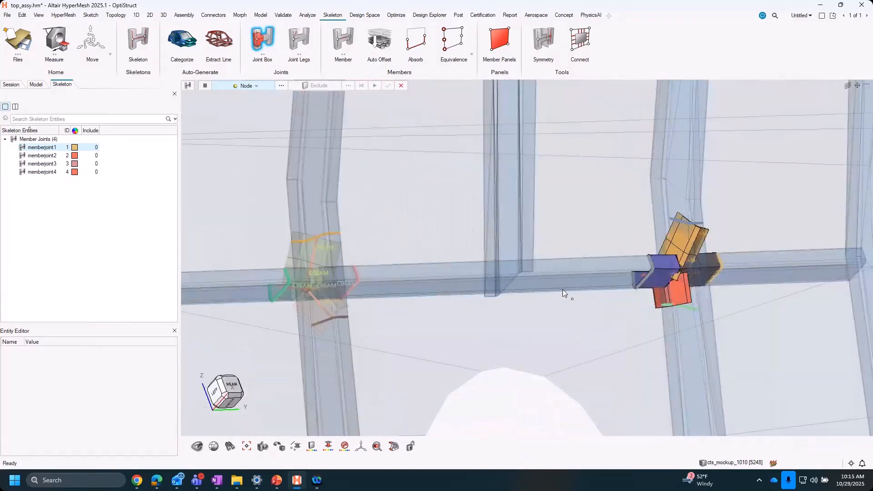
scroll(678, 244, "down", 2)
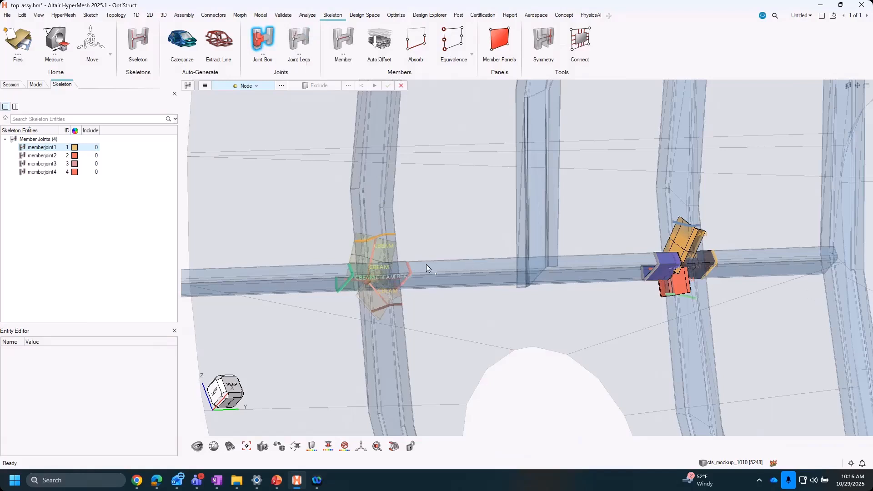
scroll(721, 278, "up", 3)
middle_click_drag(720, 278, 713, 280)
scroll(522, 289, "down", 3)
scroll(362, 293, "up", 3)
middle_click_drag(362, 292, 368, 289)
scroll(368, 289, "down", 5)
scroll(679, 273, "down", 3)
right_click_drag(637, 319, 441, 259)
scroll(577, 253, "down", 3)
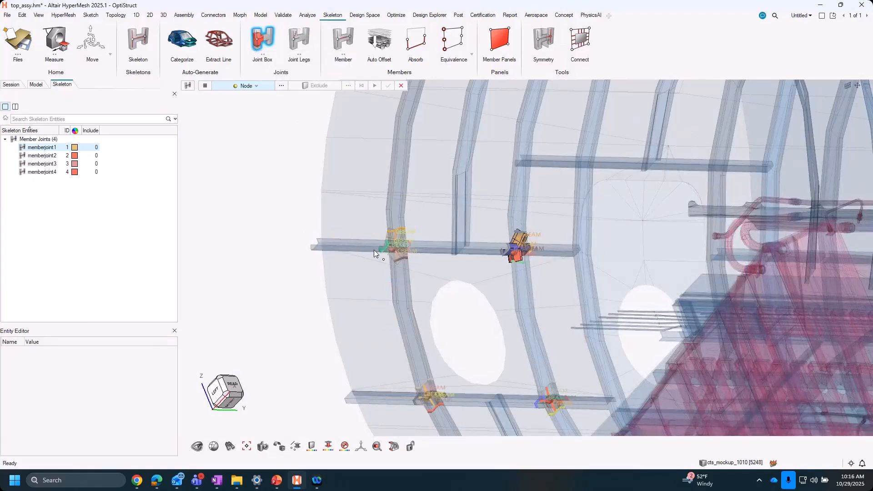
scroll(391, 249, "up", 10)
scroll(430, 245, "down", 10)
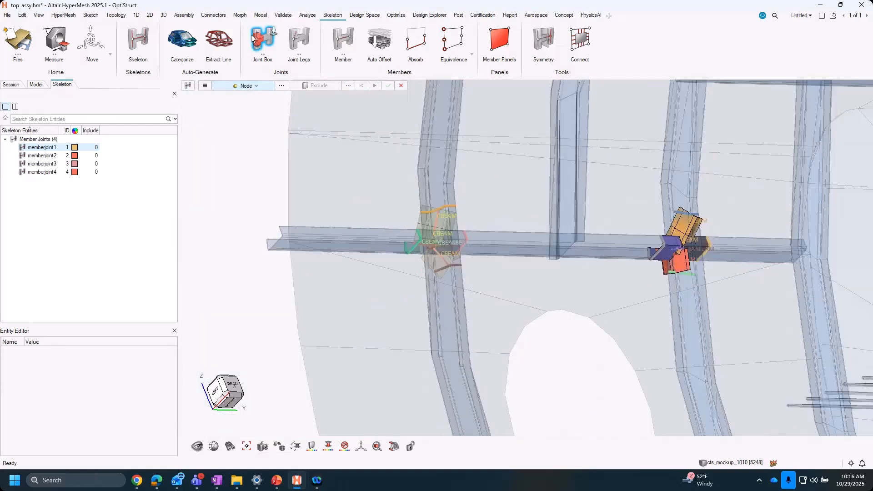
- Define a member along the stringer below the first window, from joint 2 to joint 1, and show the member options
left_click(342, 43)
scroll(468, 218, "down", 6)
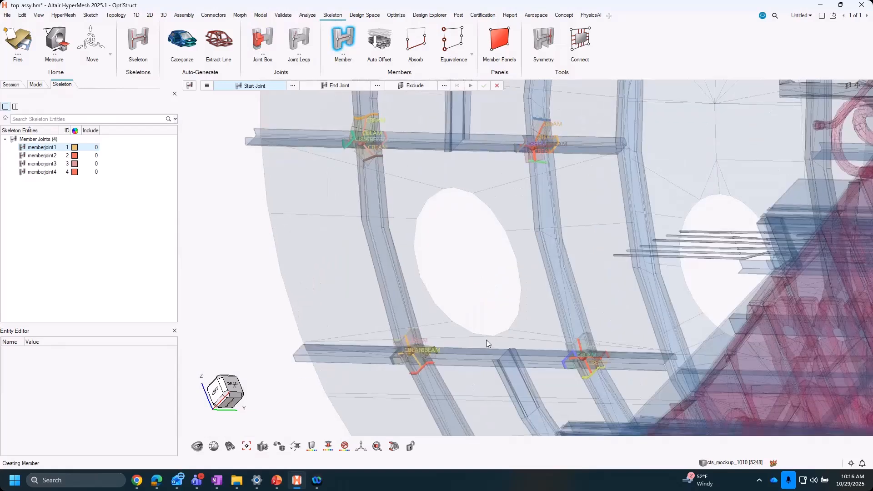
left_click(580, 368)
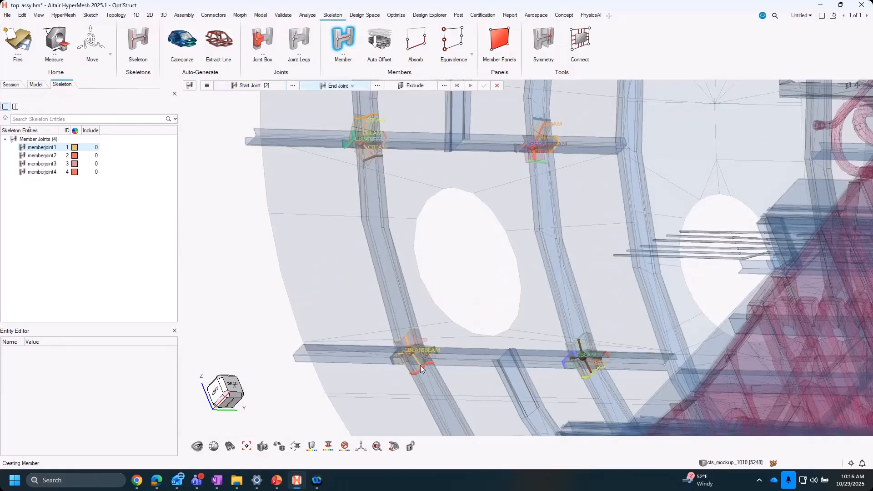
left_click(415, 354)
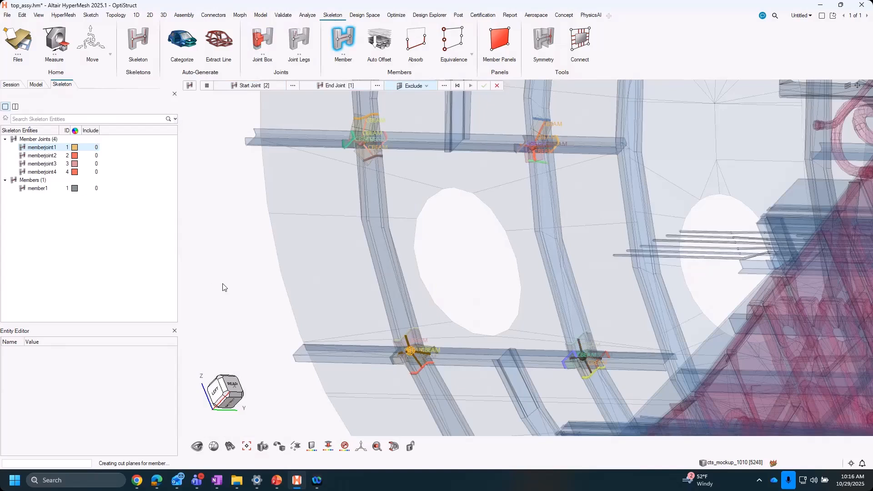
left_click(207, 86)
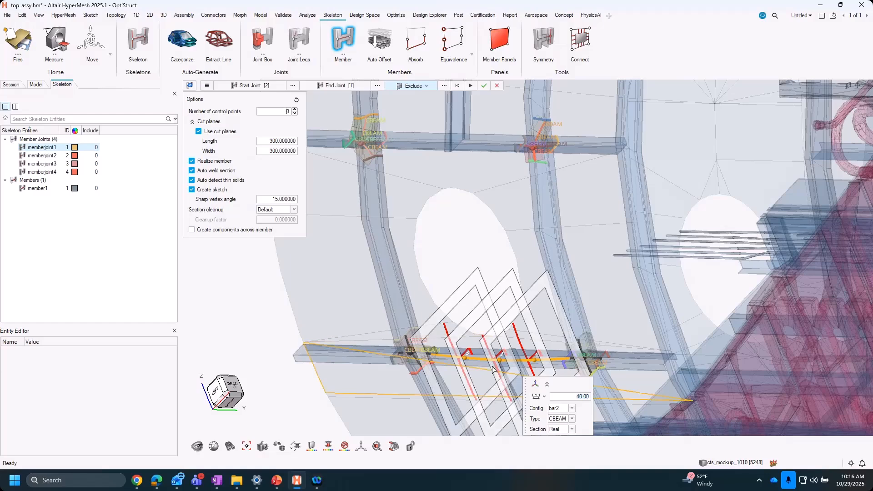
- Exclude the skin component from the lower stringer member's cut sections
right_click_drag(498, 372, 504, 347)
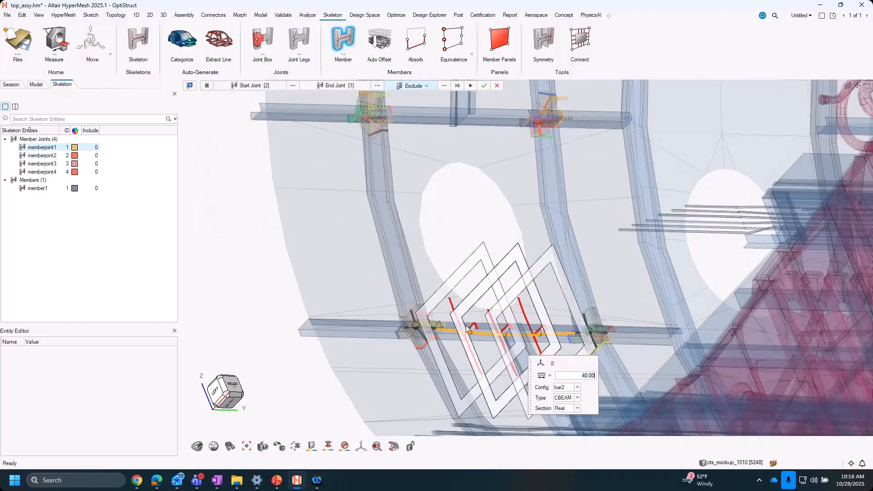
scroll(452, 337, "up", 4)
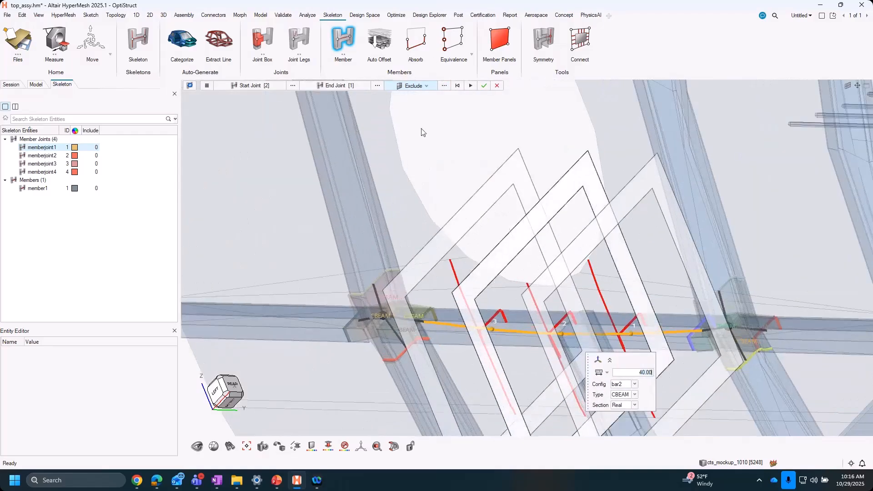
left_click(447, 86)
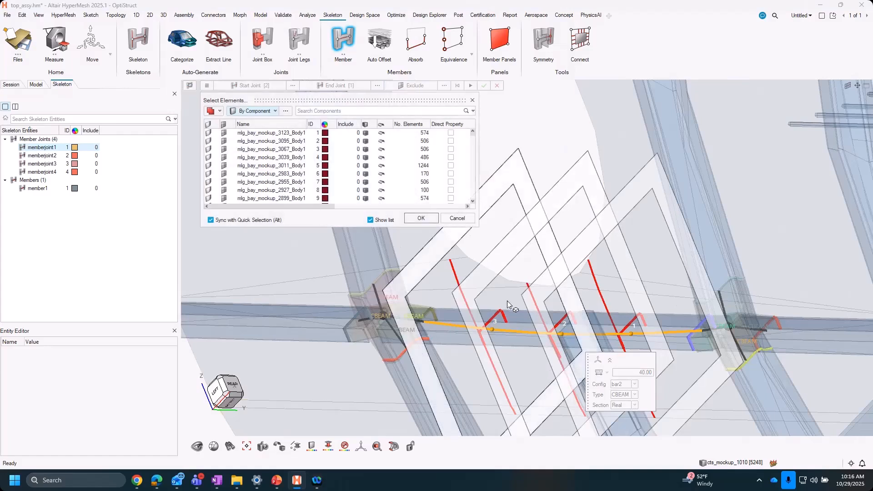
right_click_drag(477, 279, 483, 208)
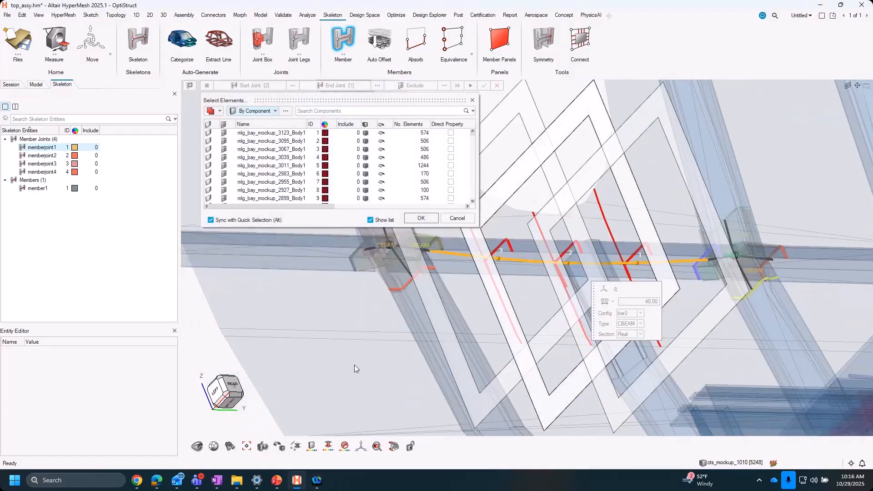
left_click(380, 323)
left_click(426, 219)
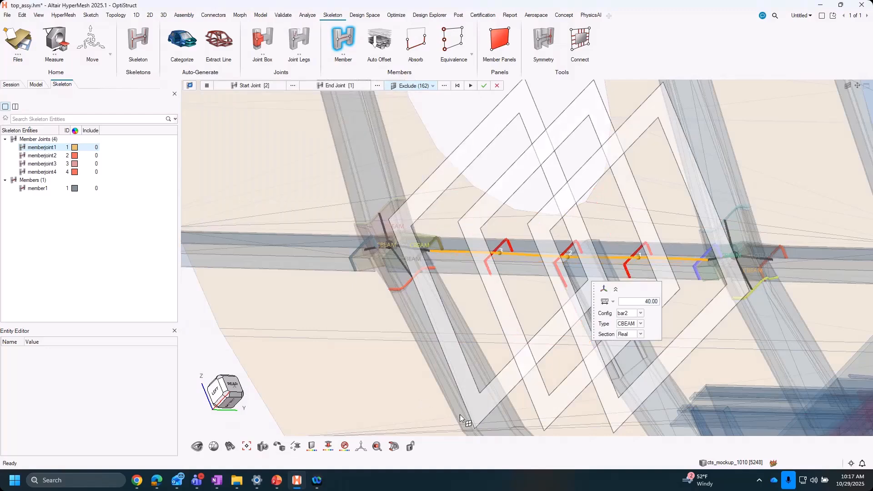
- Generate the lower stringer member as bar2 CBEAM elements with size 40 and real sections
middle_click_drag(530, 302, 460, 321)
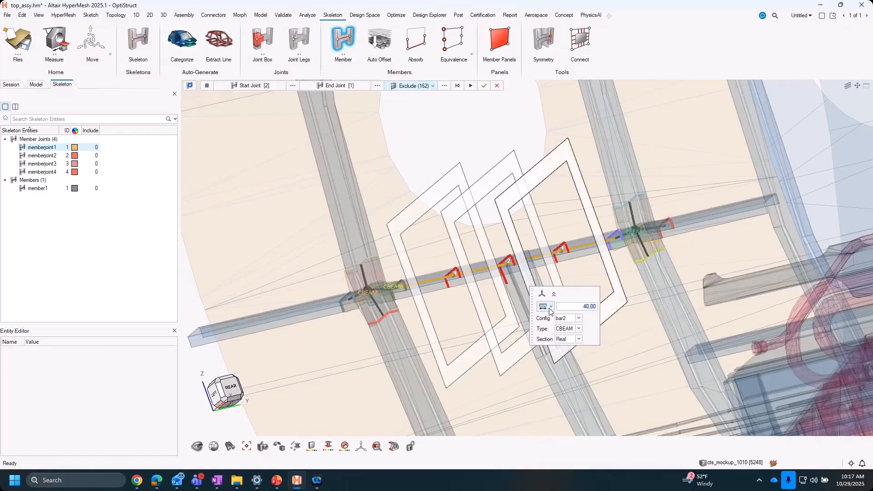
left_click(550, 307)
left_click(632, 355)
middle_click_drag(616, 346, 629, 348)
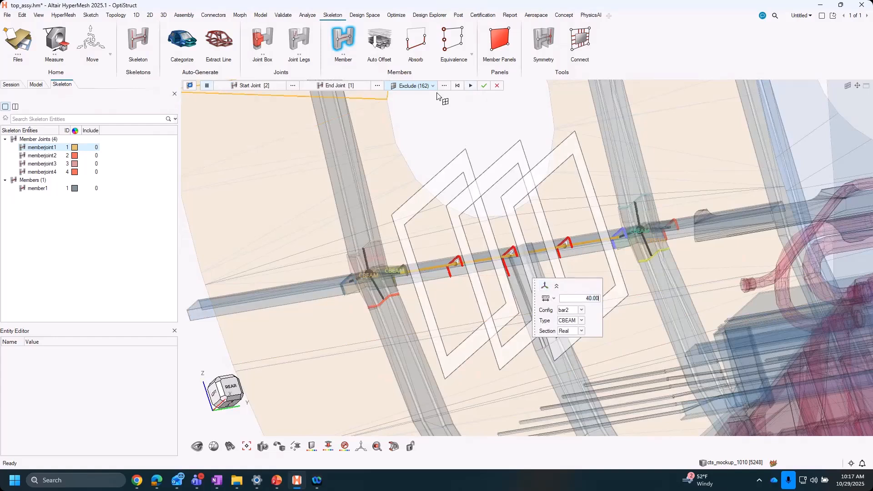
left_click(469, 87)
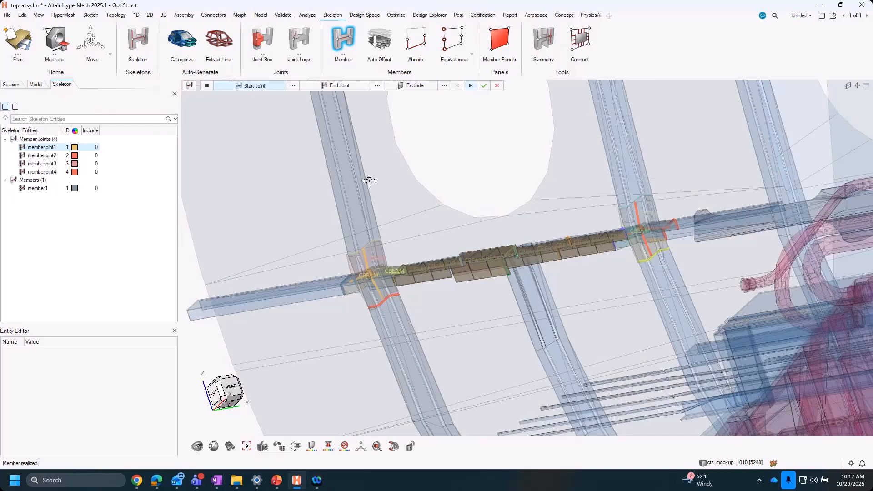
- Define a second member along the frame beside the window, from joint 1 up to joint 3
right_click_drag(369, 182, 419, 307, "ctrl")
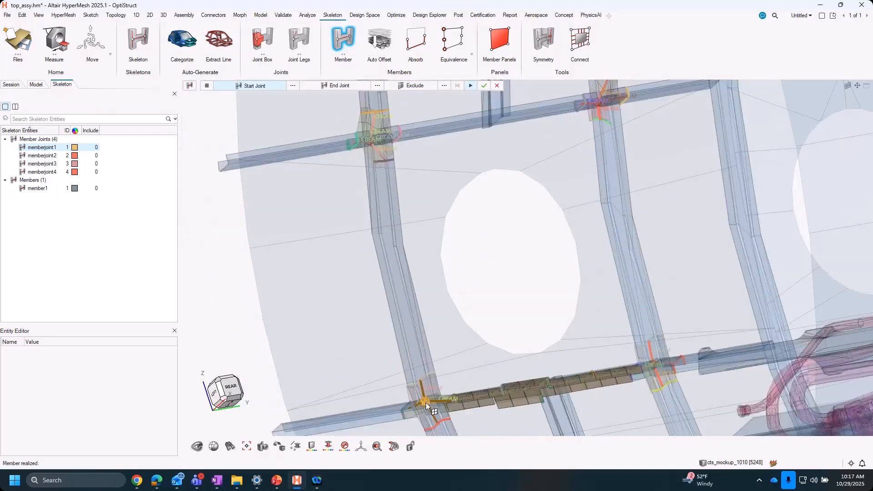
left_click(426, 402)
left_click(381, 135)
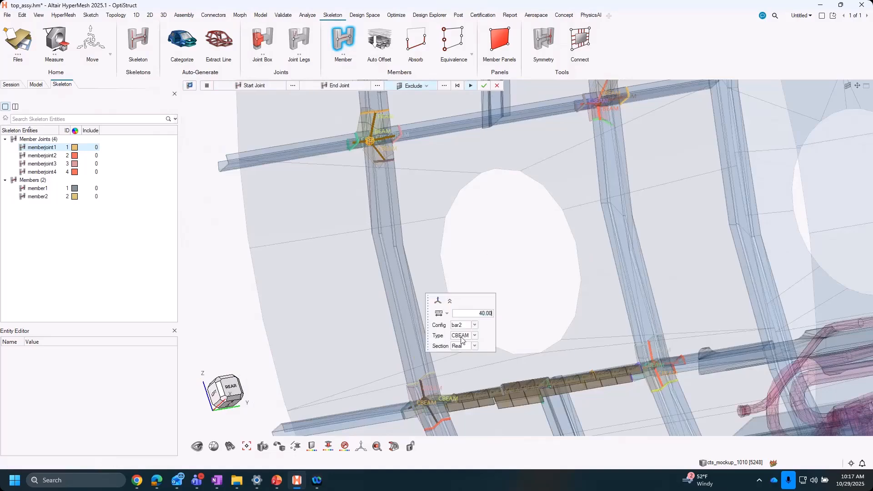
middle_click_drag(505, 249, 445, 288)
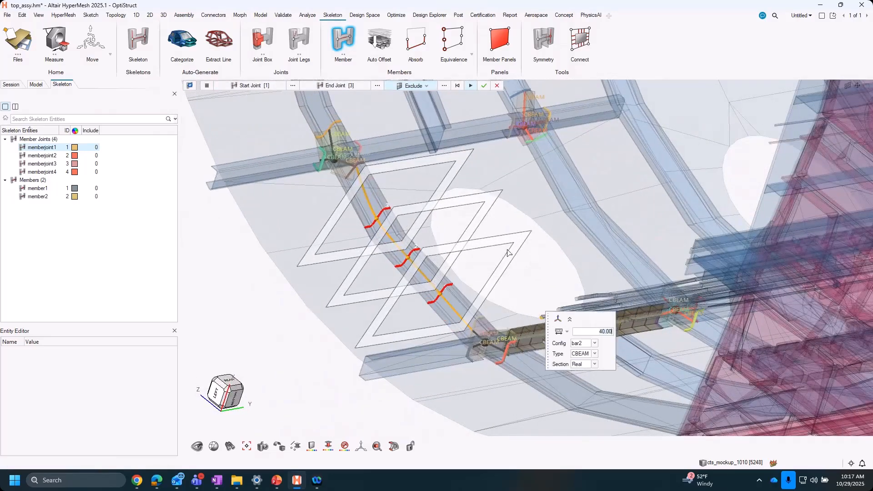
- Slightly adjust the cut plane nearest the lower joint and generate the frame member
left_click(520, 244)
left_click_drag(521, 244, 534, 314)
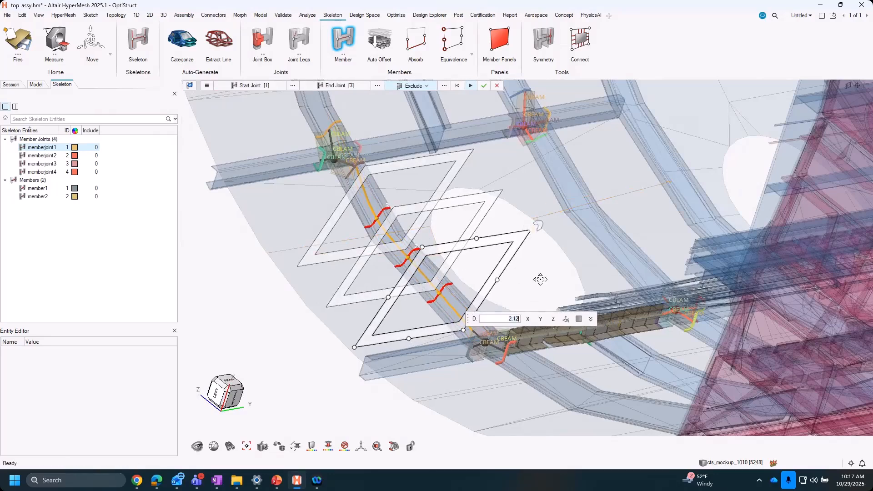
right_click_drag(540, 279, 544, 315)
left_click(470, 86)
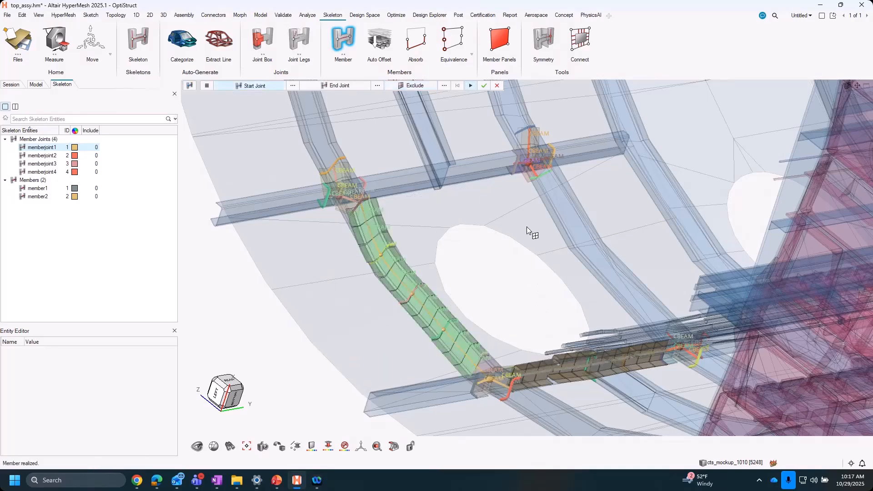
- Define a third member along the stringer above the window, from joint 3 to joint 4
right_click_drag(529, 226, 505, 318)
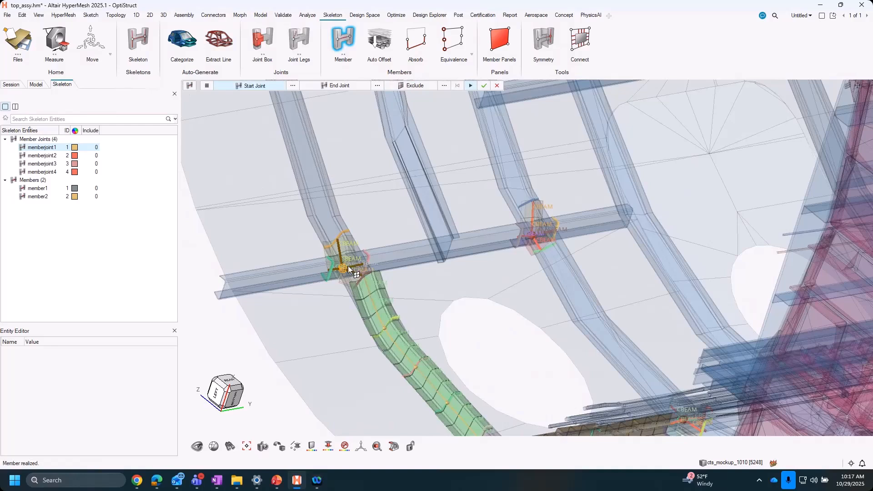
left_click(347, 266)
left_click(533, 235)
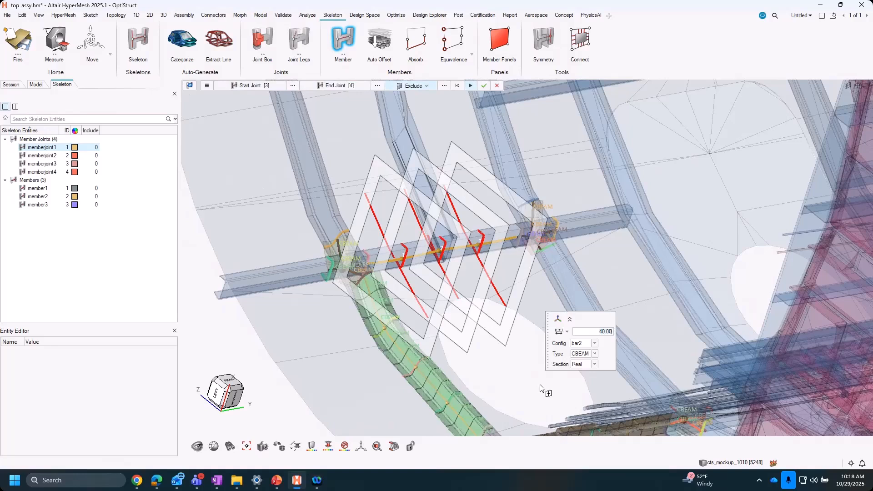
- Exclude the skin component from the upper stringer member's cut sections
right_click_drag(395, 337, 456, 339)
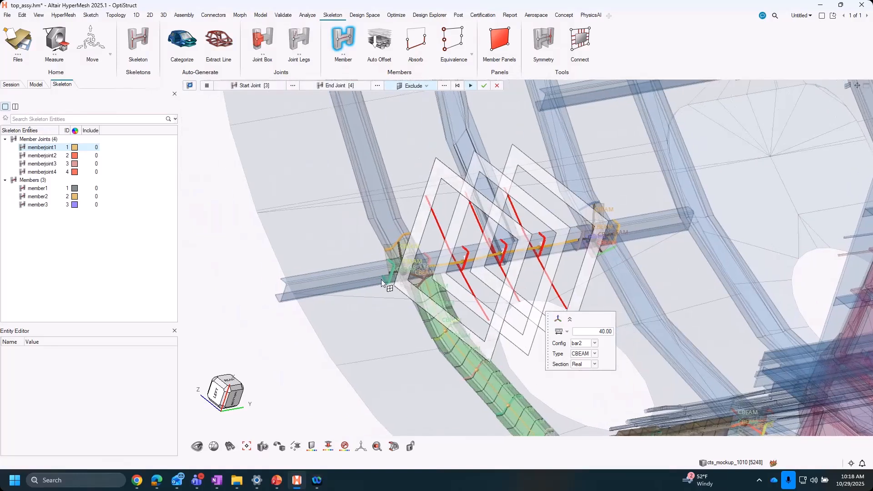
left_click(444, 85)
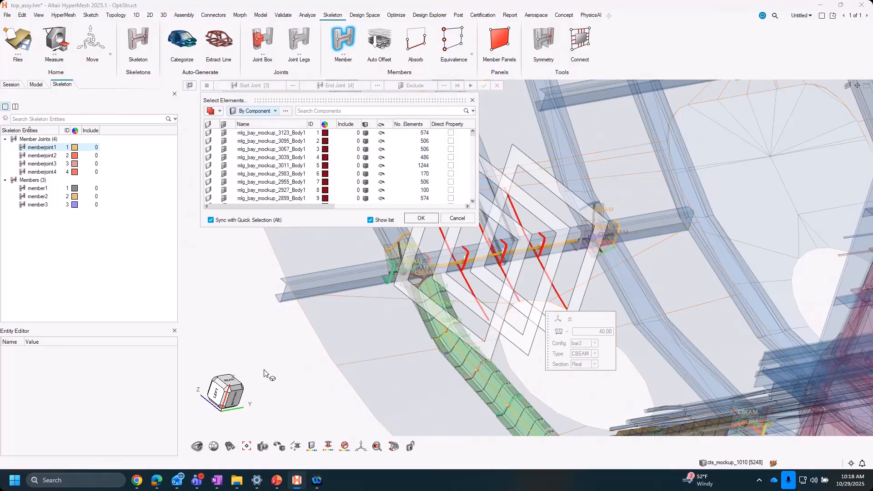
left_click(388, 343)
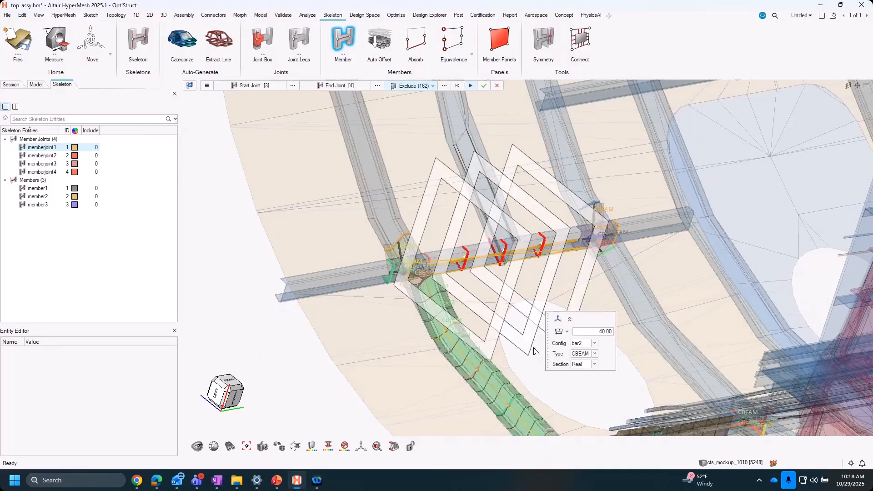
- Check the middle cut plane of the upper stringer member and generate the member with element size 40
right_click_drag(377, 361, 329, 355)
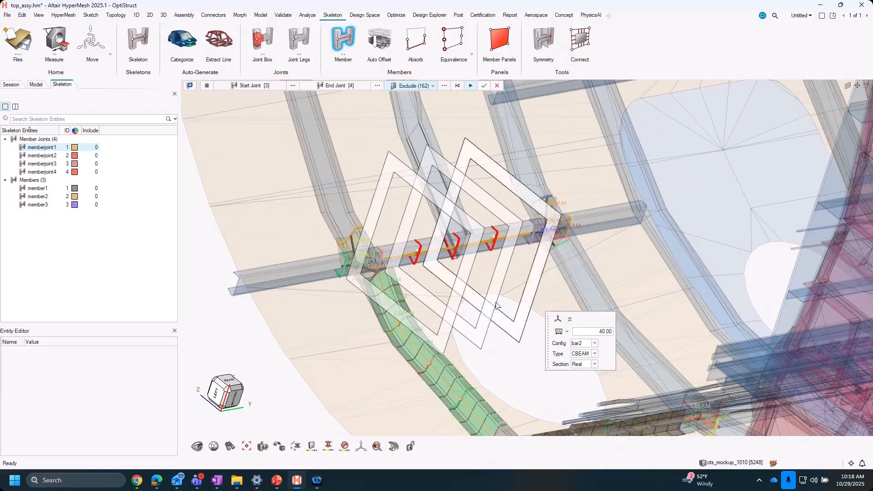
left_click(507, 250)
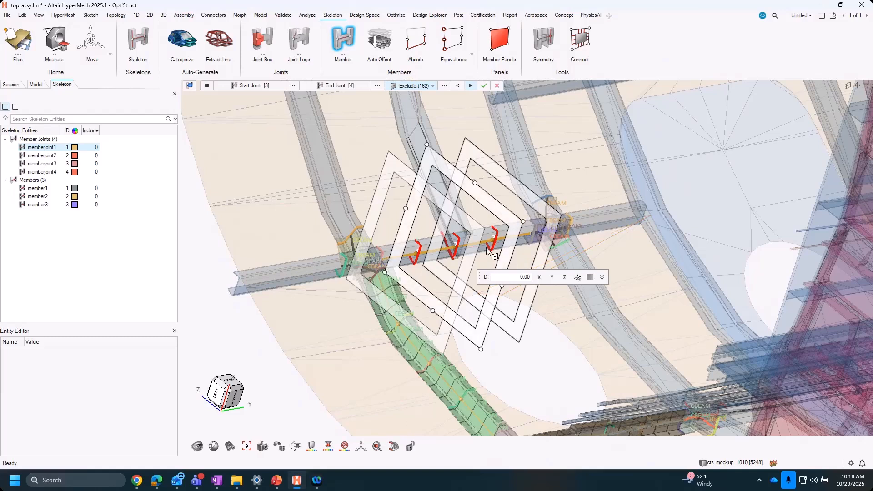
left_click(534, 297)
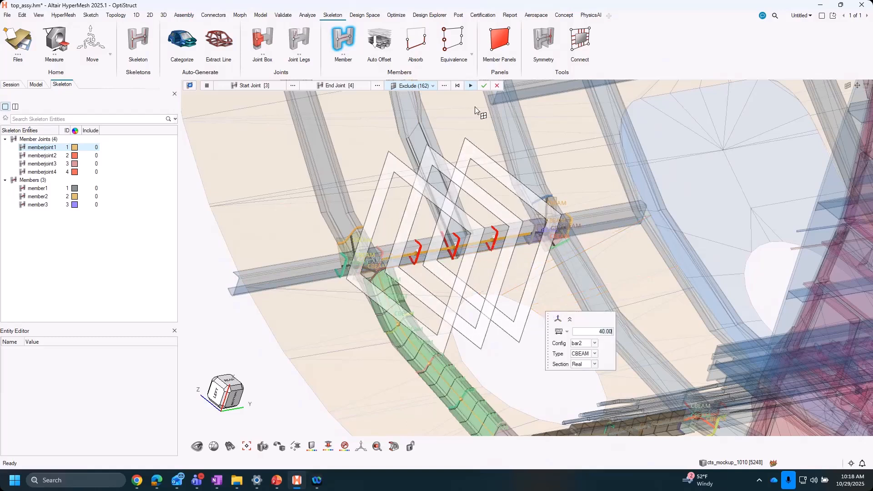
left_click(470, 86)
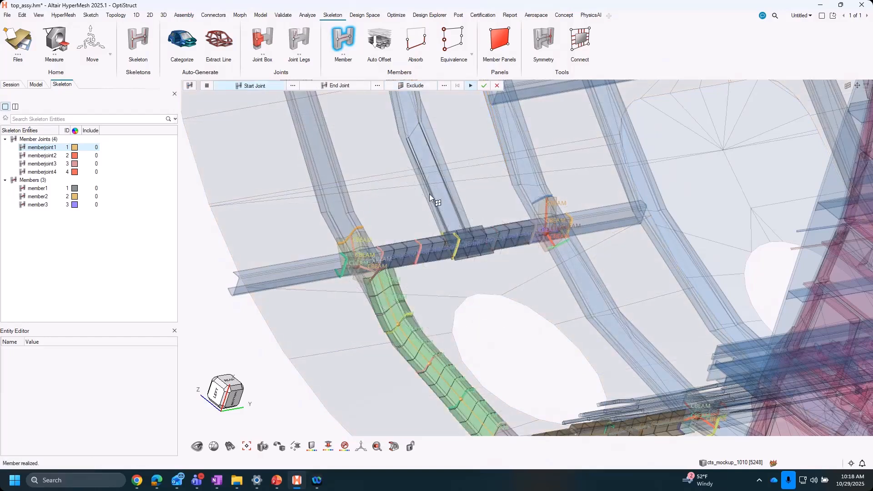
right_click_drag(596, 323, 534, 309)
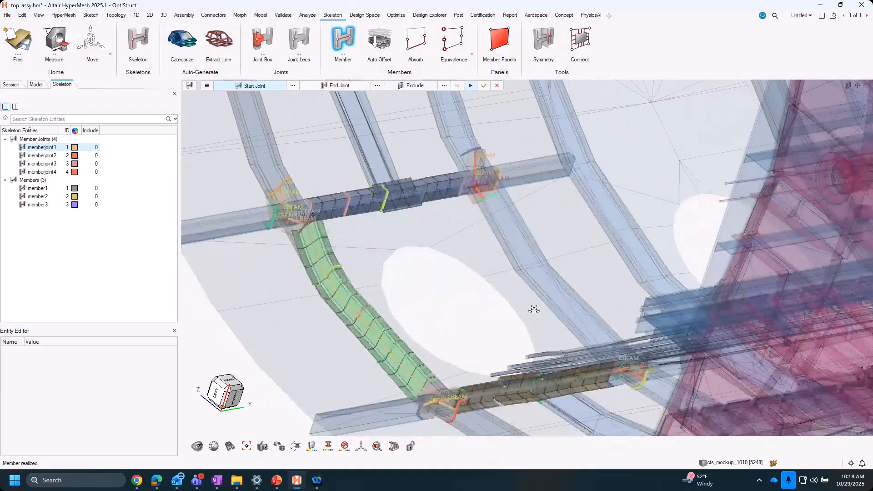
- Generate a fourth member along the frame beside the window from joint 4 to joint 2, with CBEAM elements of size 40
middle_click_drag(534, 309, 518, 295)
left_click(473, 176)
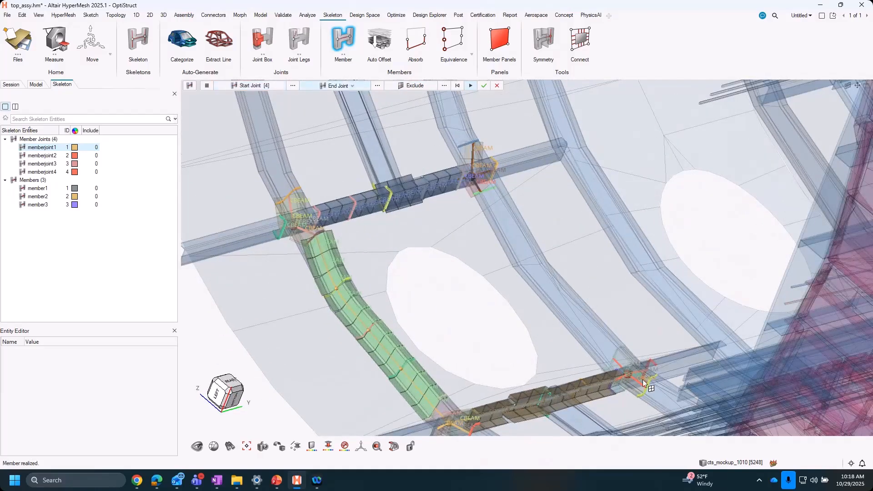
left_click(627, 376)
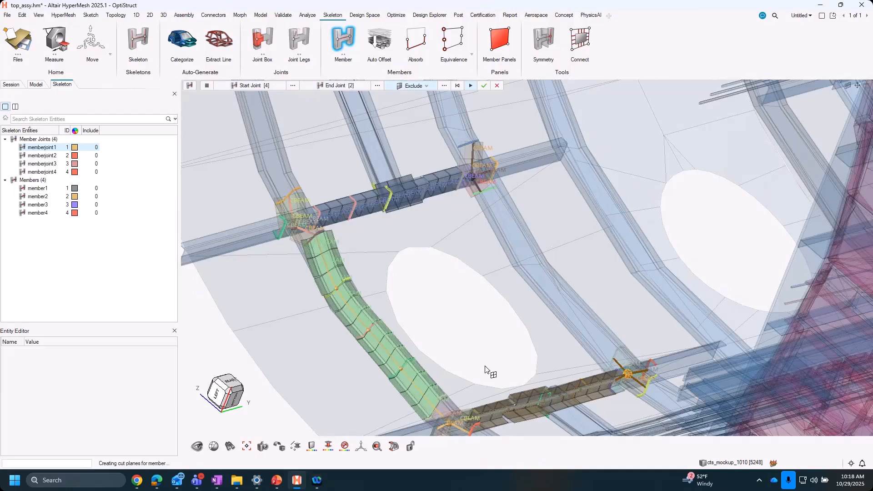
left_click_drag(549, 344, 664, 347)
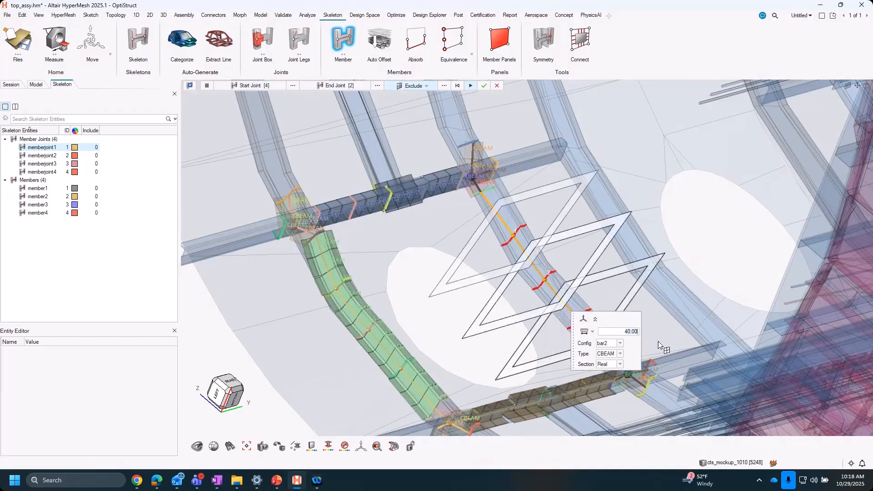
middle_click_drag(599, 306, 586, 291)
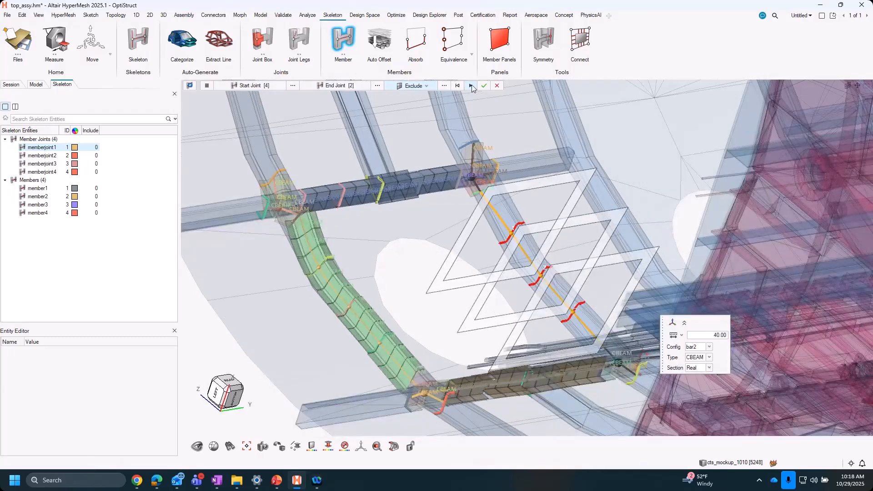
left_click(471, 85)
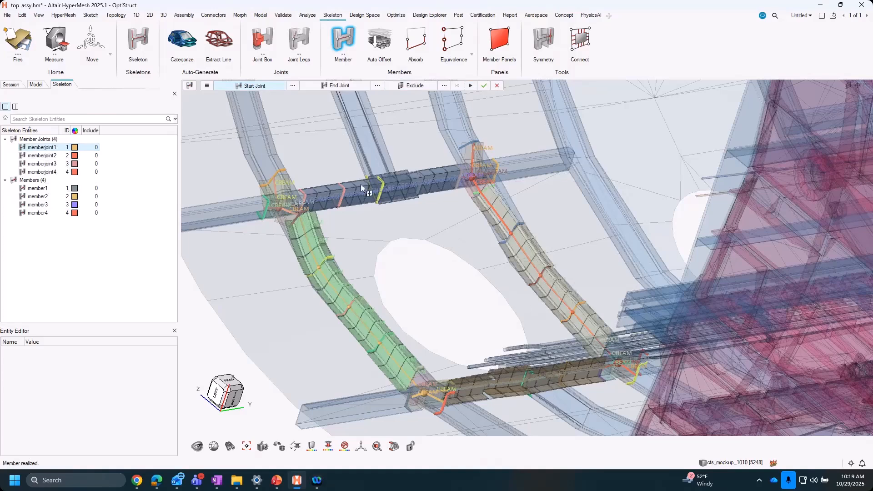
left_click(347, 47)
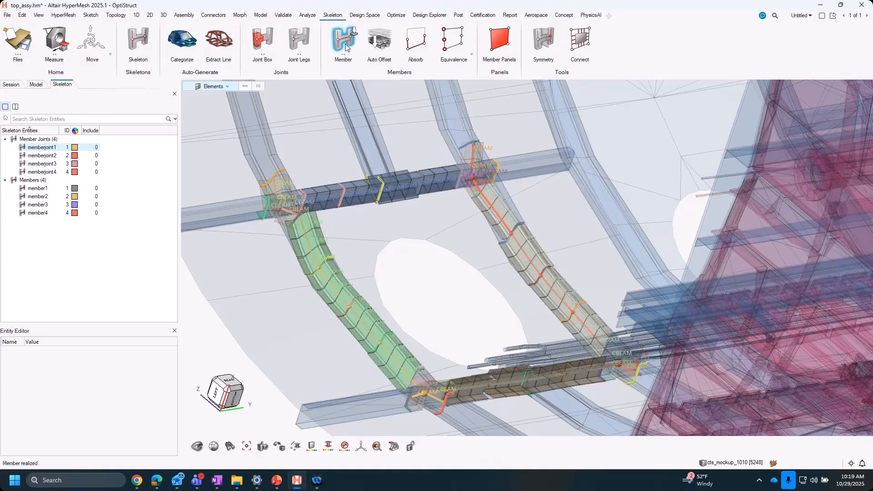
- Isolate all member joints and members so only the skeleton entities are displayed
right_click_drag(598, 285, 629, 280)
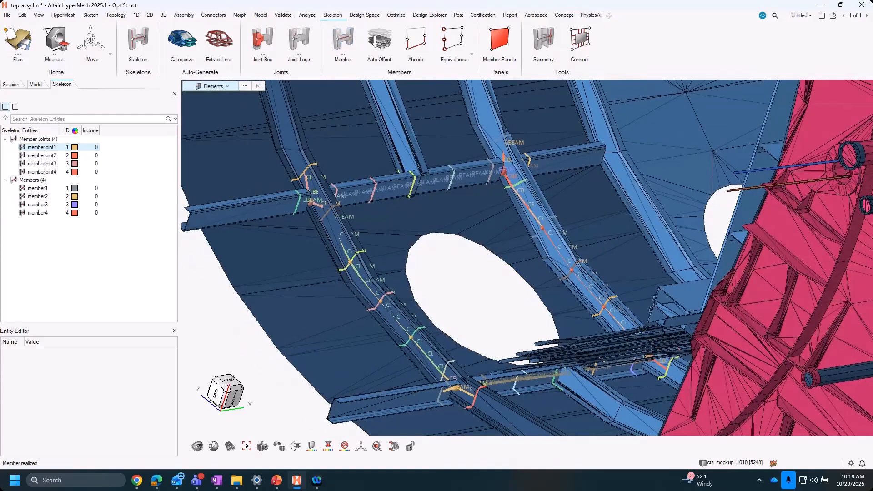
left_click(38, 139)
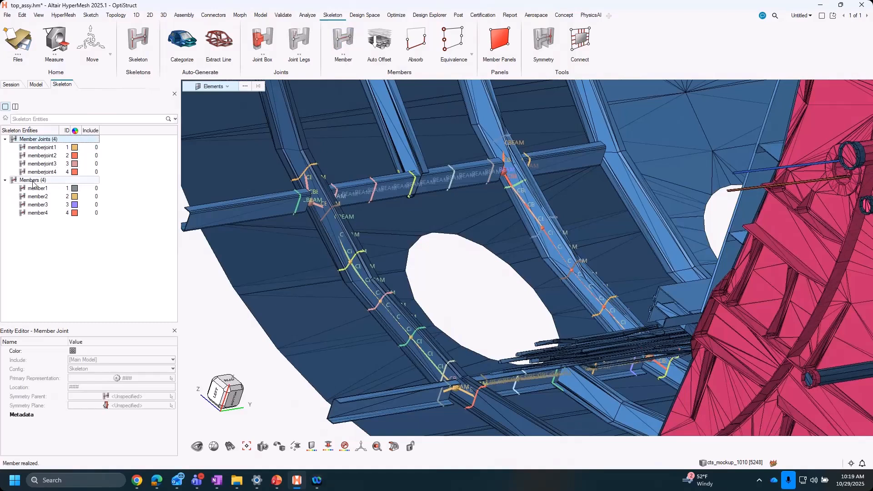
left_click(41, 147)
left_click(33, 182)
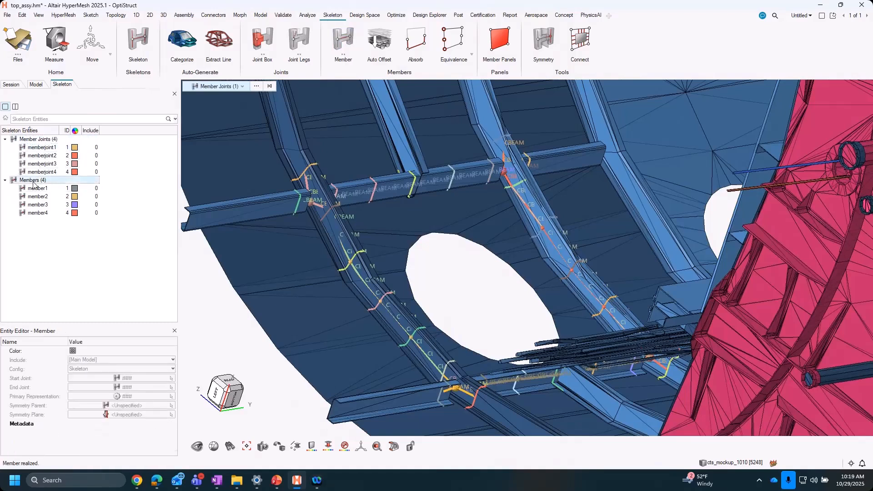
left_click(40, 139)
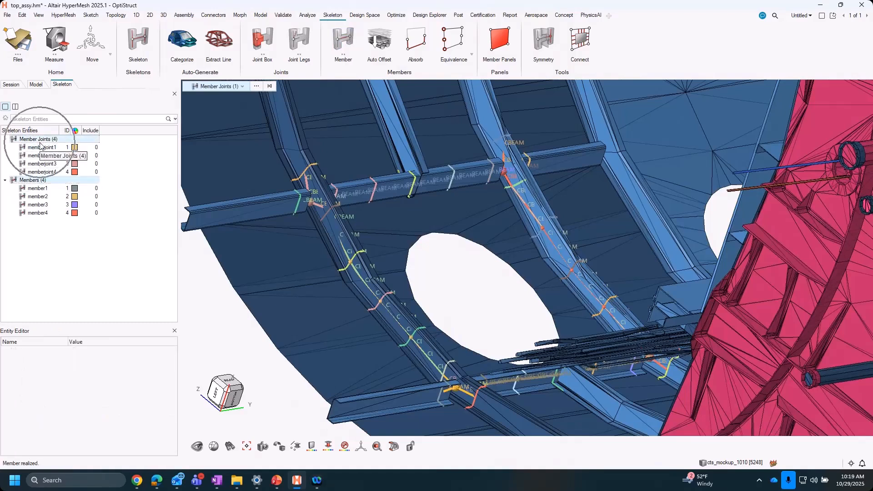
right_click(40, 141)
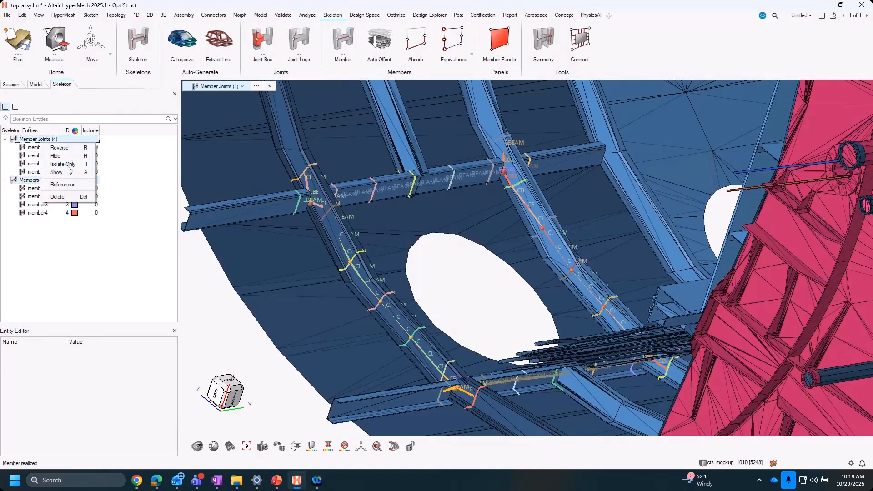
left_click(68, 164)
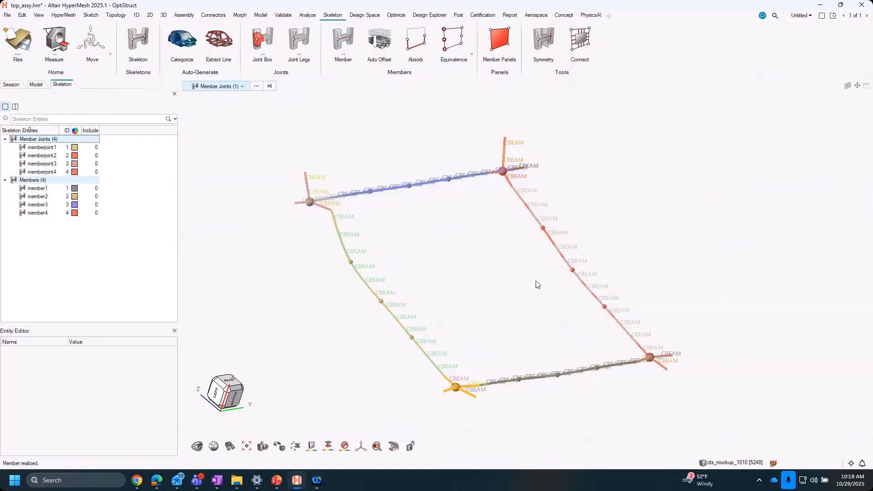
left_click(525, 283)
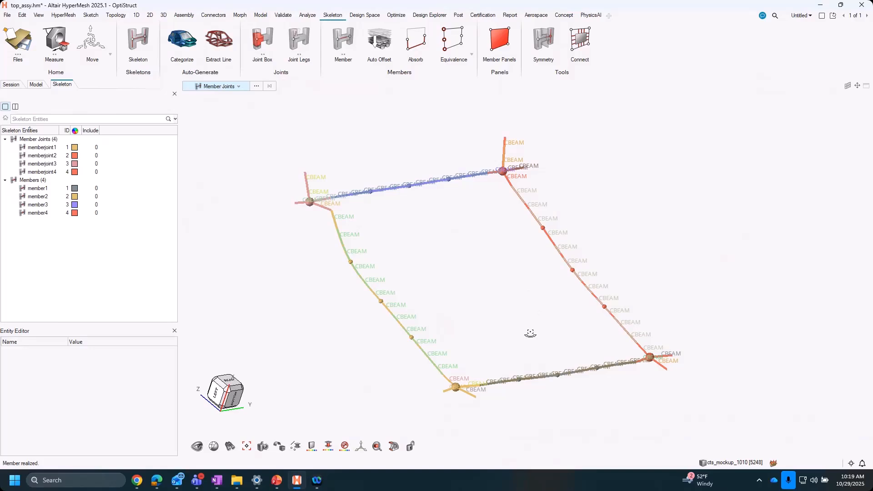
- Examine the beam sections of the skeleton in detailed 3D representation, return to line display and inspect the members and joints
mouse_move(530, 334)
middle_mouse_down()
mouse_move(514, 333)
mouse_move(523, 333)
middle_mouse_up()
left_click(297, 447)
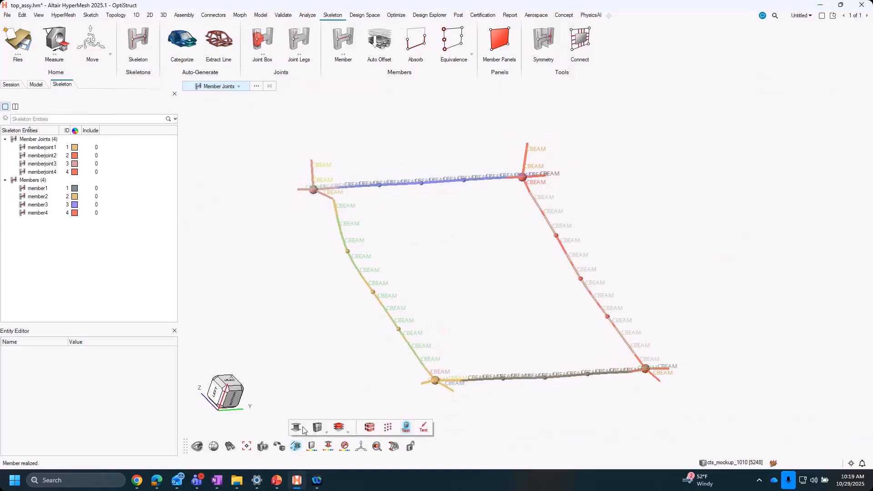
left_click(298, 427)
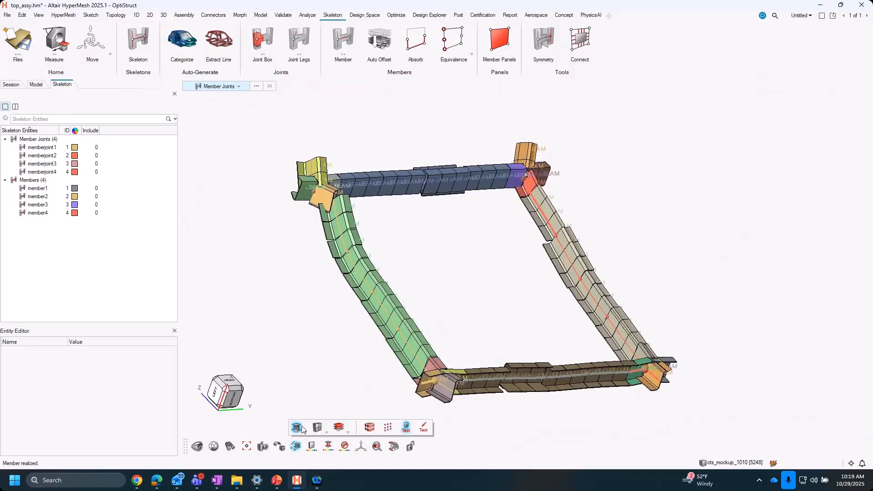
left_click(302, 427)
middle_click_drag(405, 255, 396, 260)
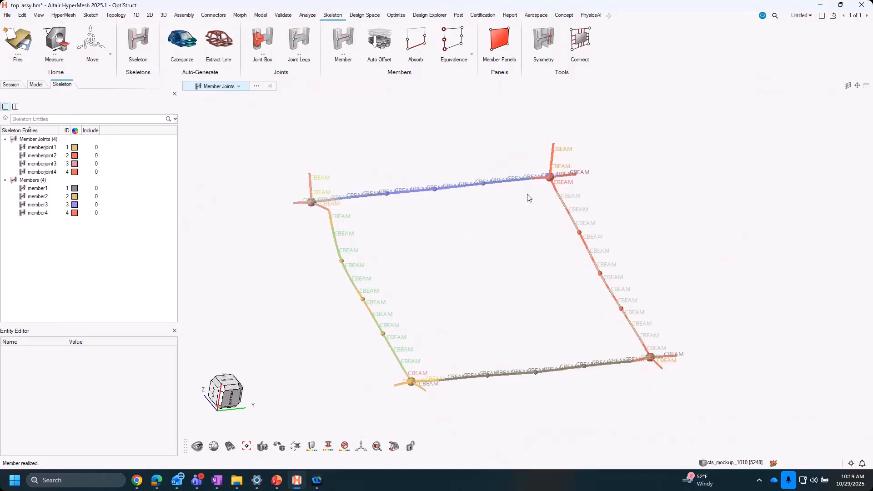
scroll(436, 356, "up", 3)
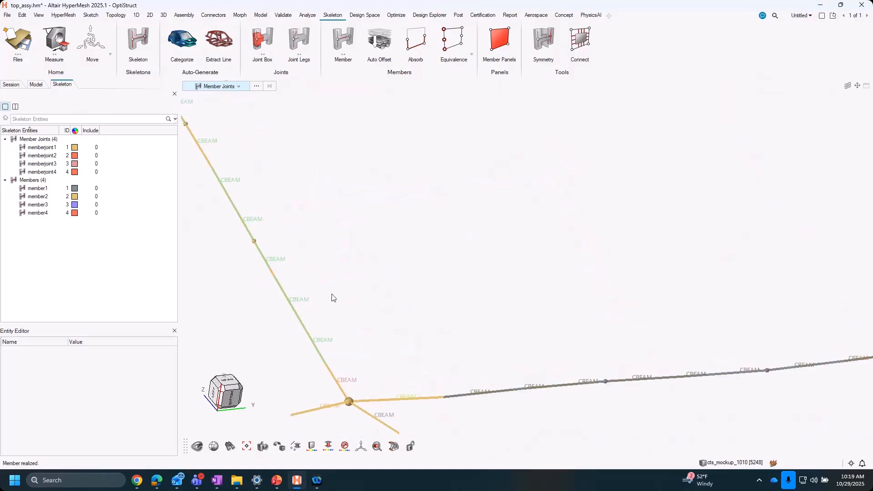
scroll(290, 238, "down", 5)
right_click_drag(355, 213, 431, 340)
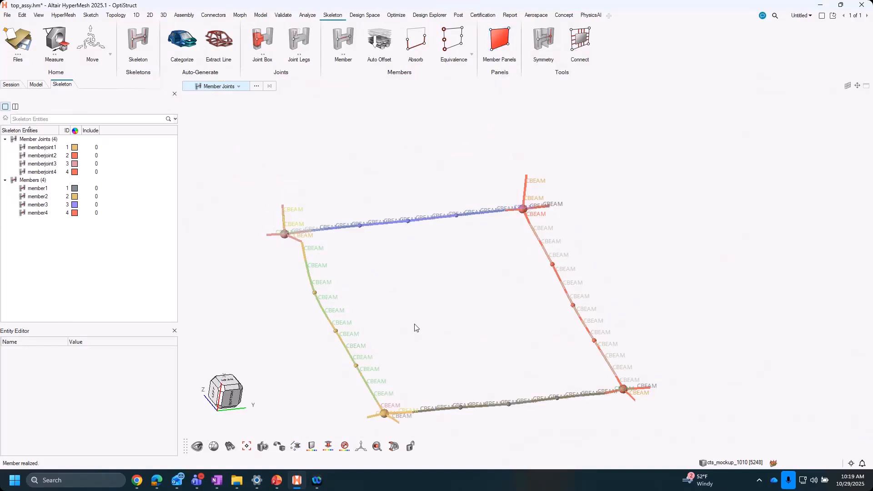
- Open member panel creation and review its element size, element type and the K1 to K6 values for connecting the panel to members
left_click(499, 41)
right_click_drag(485, 309, 478, 265)
left_click(407, 88)
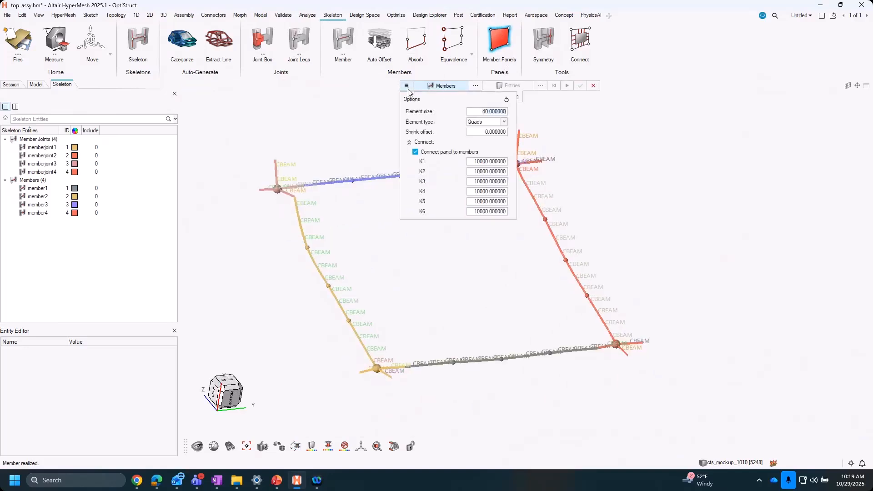
left_click(488, 122)
left_click(487, 122)
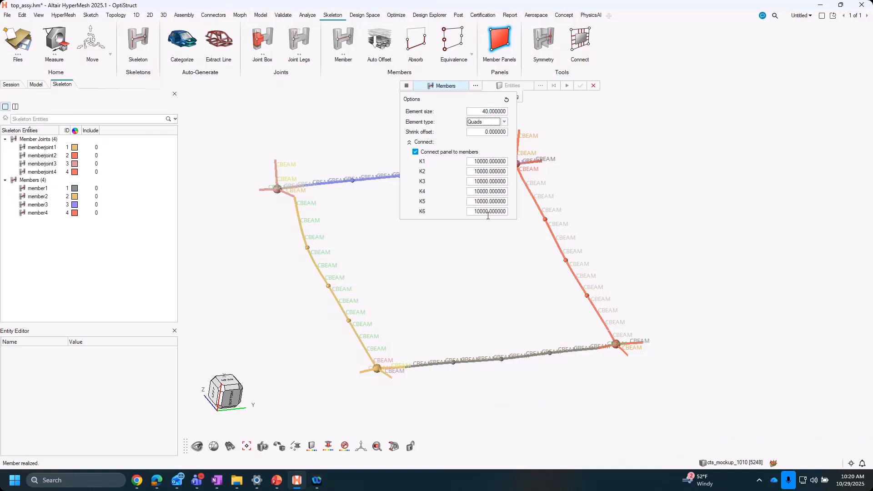
left_click(473, 161)
left_click(479, 174)
left_click(480, 182)
left_click(482, 192)
left_click(484, 202)
left_click(485, 211)
- Create a member panel bounded by all four members
mouse_move(453, 262)
right_mouse_down()
mouse_move(487, 280)
mouse_move(447, 253)
right_mouse_up()
scroll(468, 258, "down", 2)
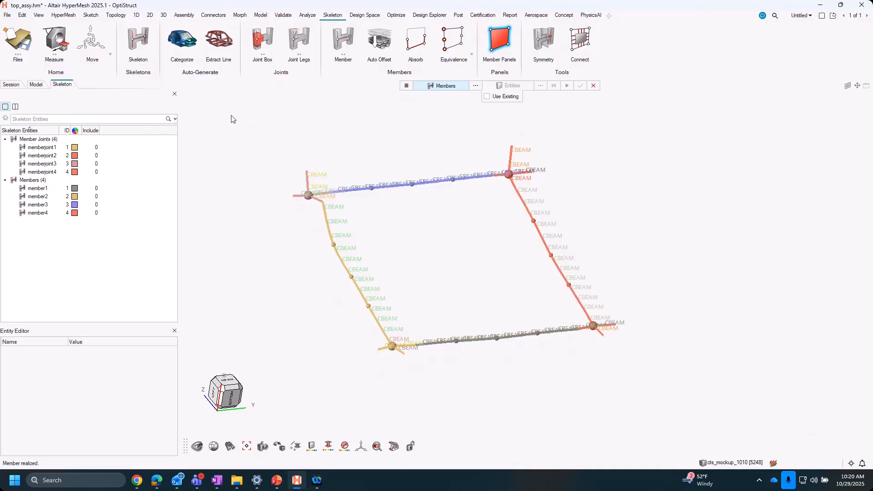
left_click_drag(231, 116, 709, 394)
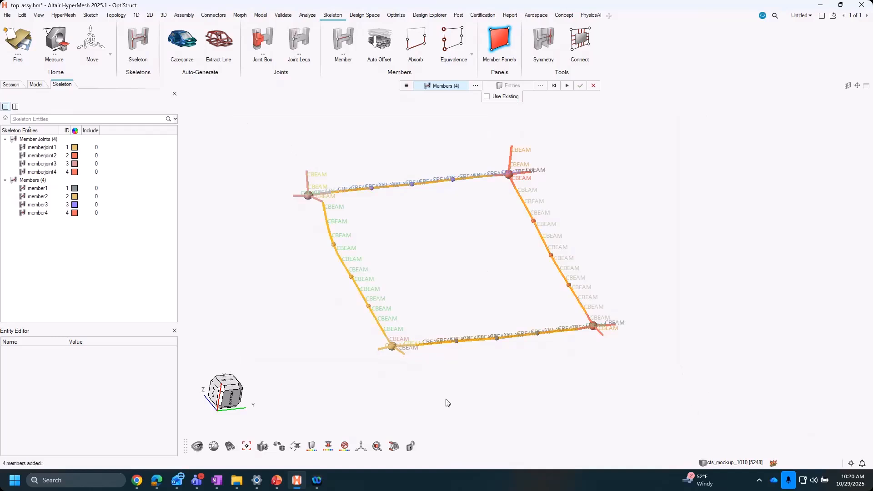
left_click(567, 86)
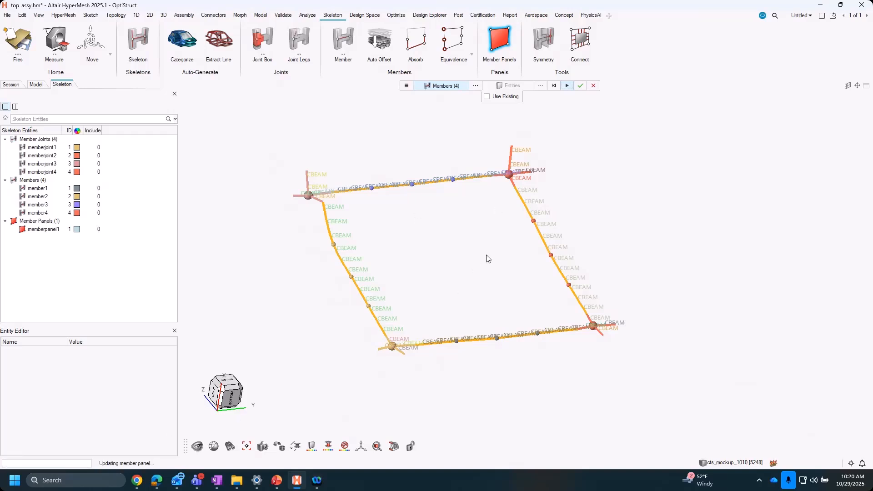
left_click_drag(415, 287, 498, 260, "ctrl")
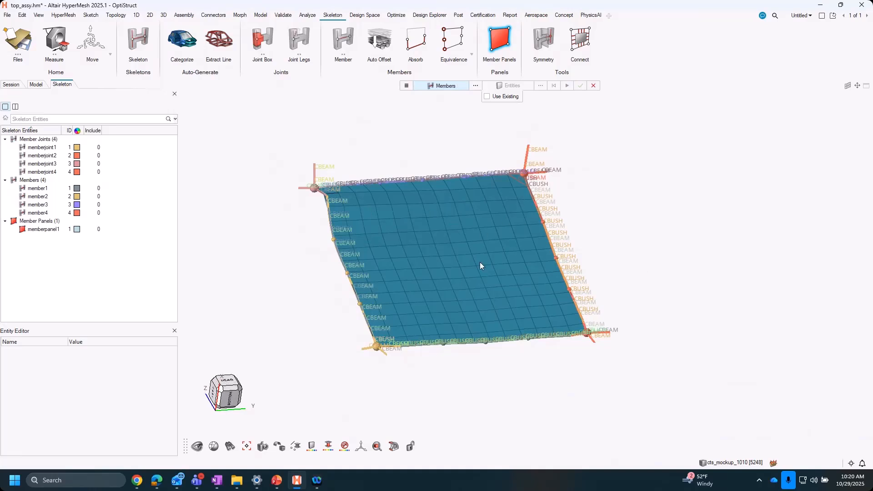
- Start Cut Hole and select all elements of the meshed panel by component as the target
left_click(149, 15)
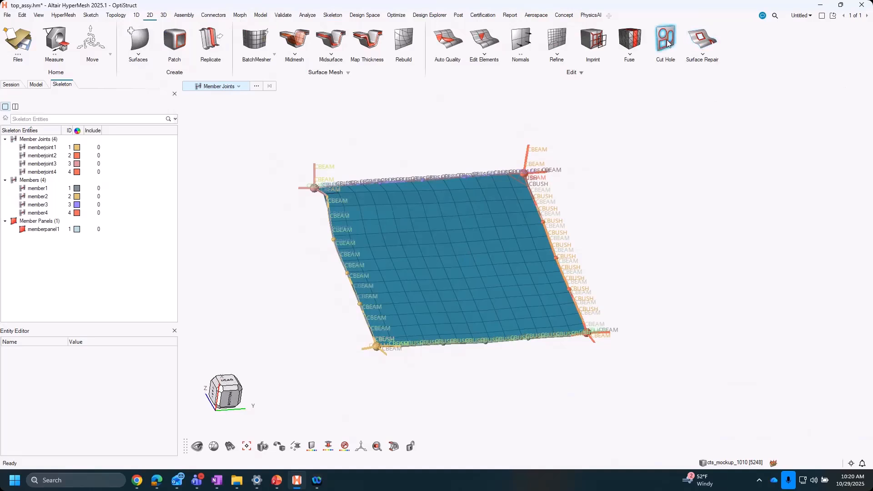
left_click(665, 42)
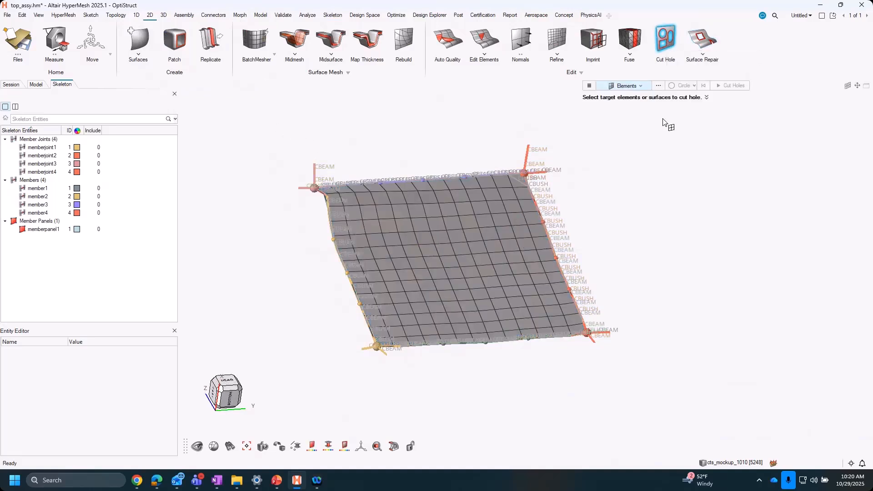
left_click(655, 87)
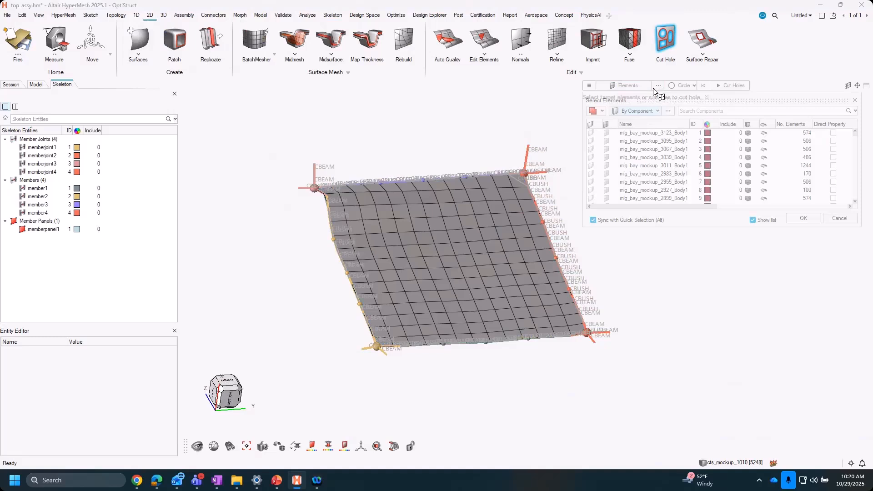
left_click(444, 261)
left_click(804, 218)
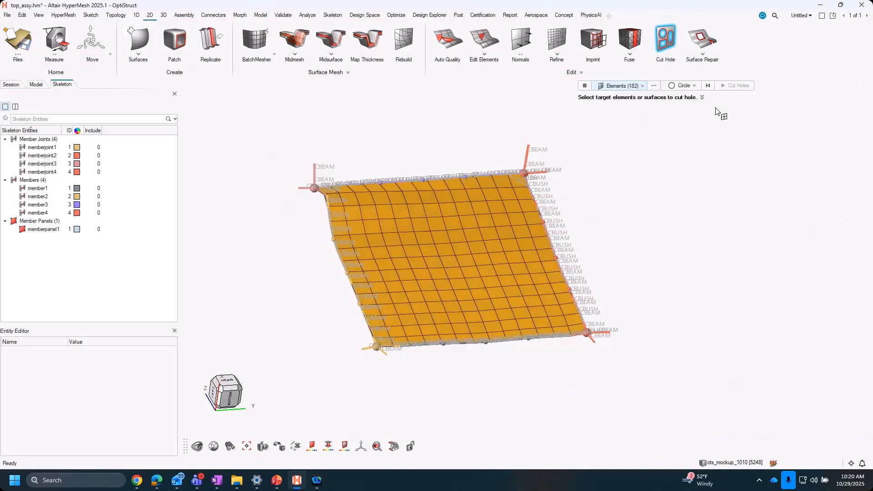
- Place a circle near the middle of the panel, try a radius of 50, and set the radius to 80
left_click(684, 86)
left_click(691, 97)
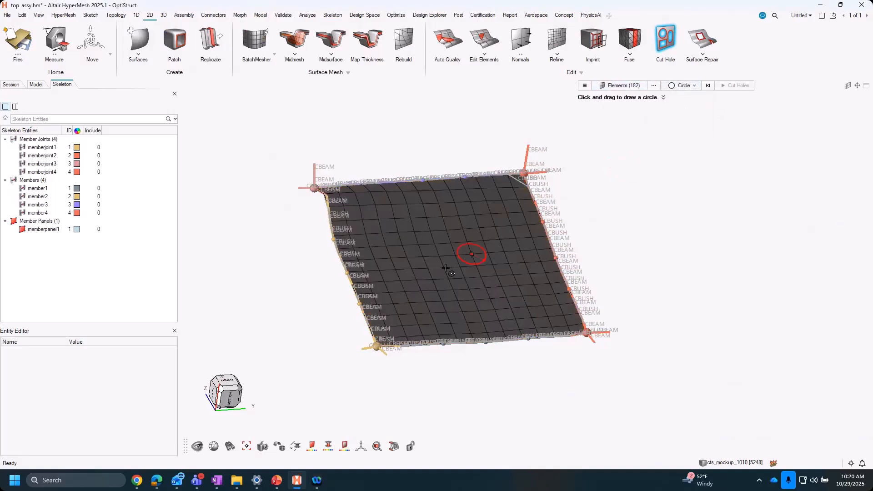
left_click_drag(460, 264, 472, 278)
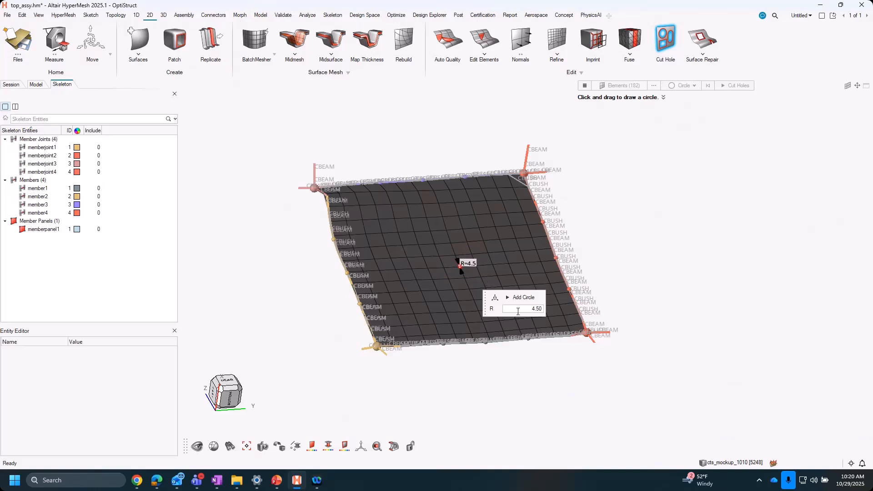
left_click(518, 310)
type("50")
key("Return")
type("80")
key("Return")
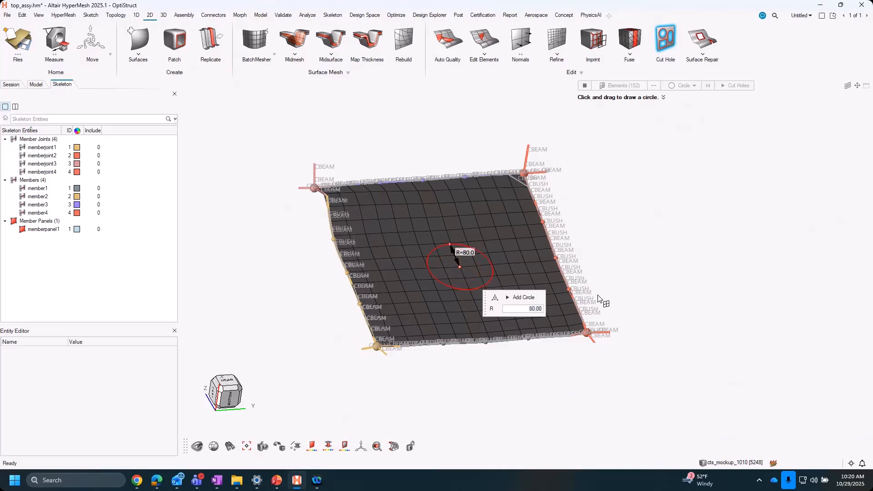
- Accept the circle and cut the hole through the panel mesh to represent the window
left_click(672, 232)
left_click(728, 86)
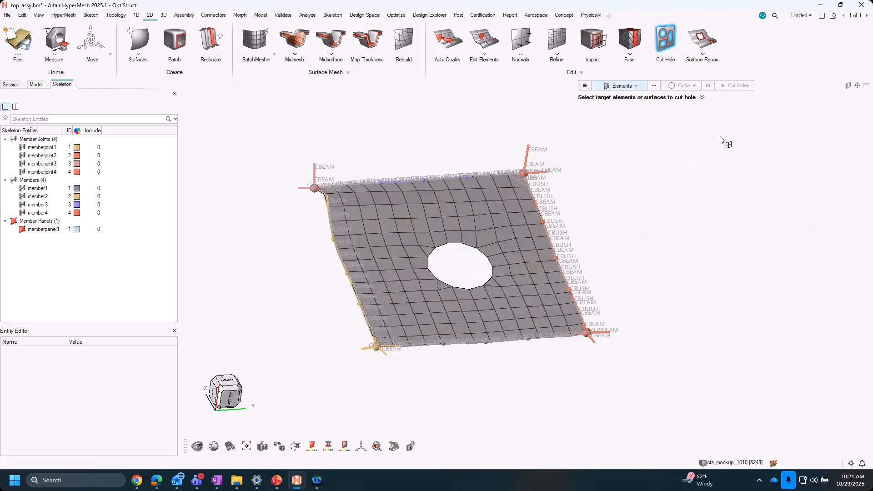
left_click(666, 35)
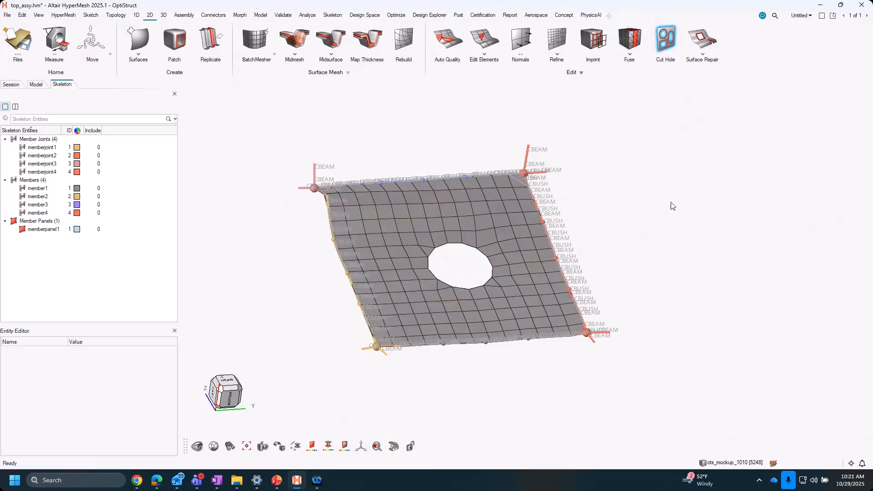
left_click(332, 15)
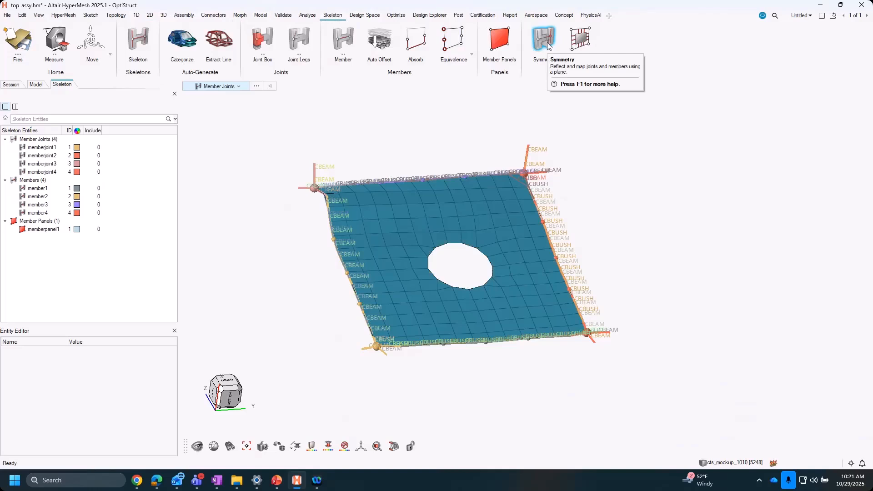
scroll(414, 138, "down", 5)
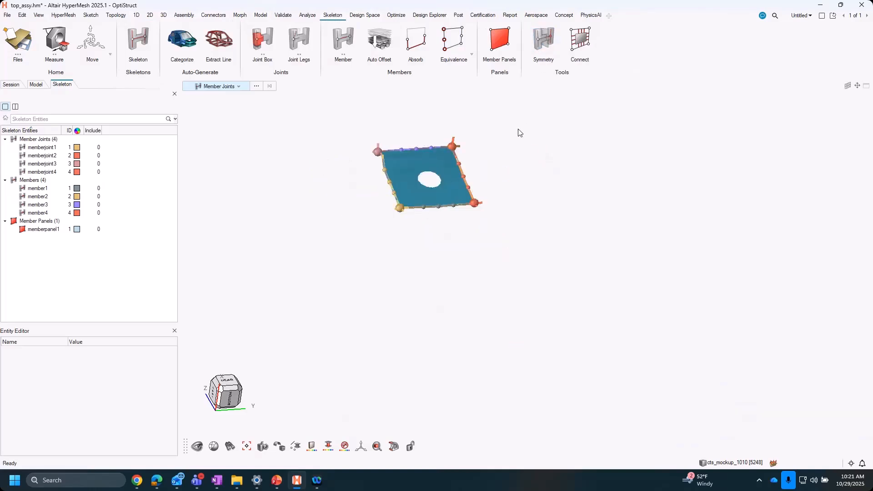
scroll(444, 131, "up", 5)
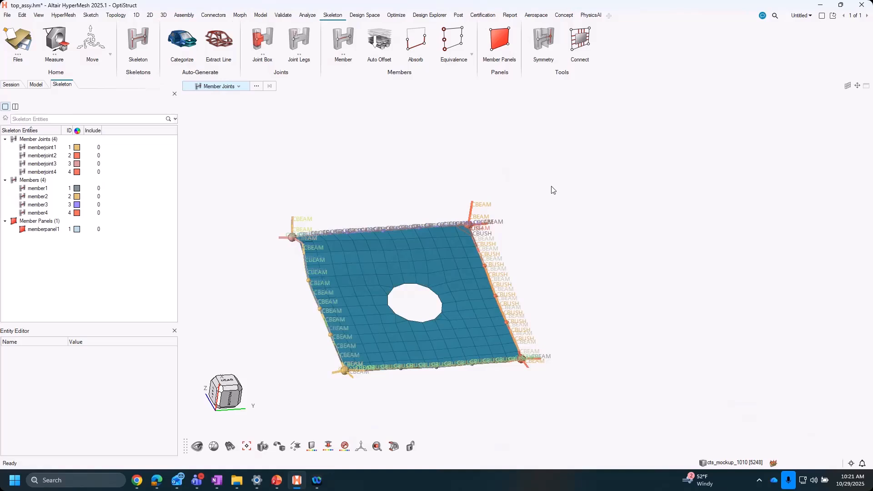
left_click(364, 15)
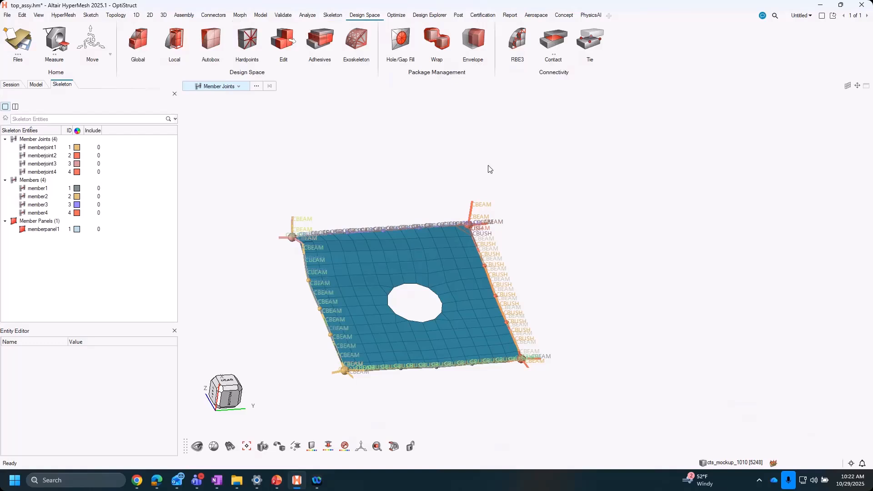
left_click(331, 15)
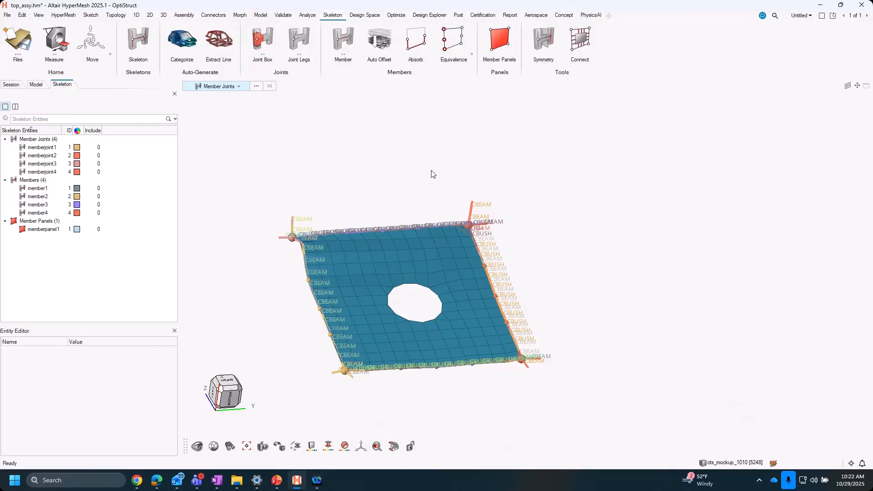